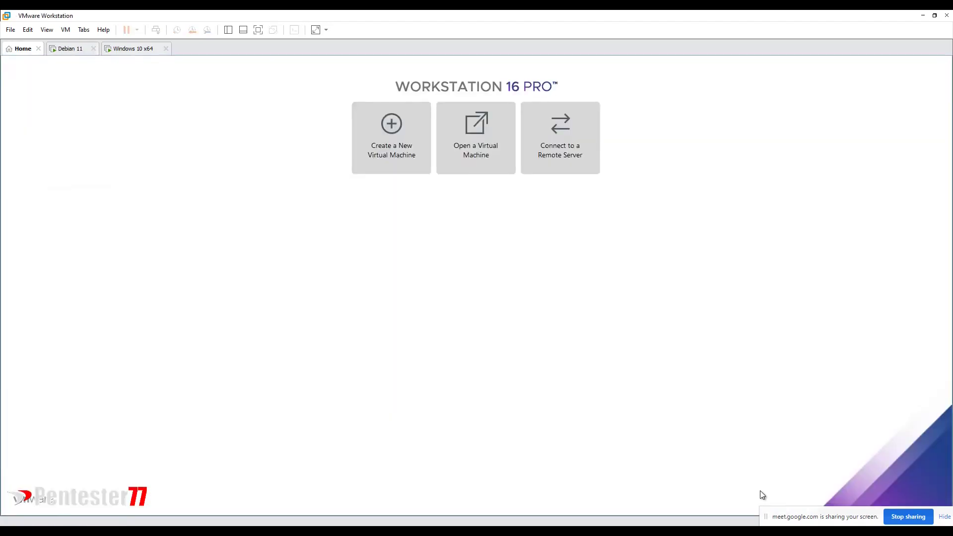
Step: Start a Typical new VM with the OS installed later, guest Other > FreeBSD 12 64-bit
key(ctrl+n)
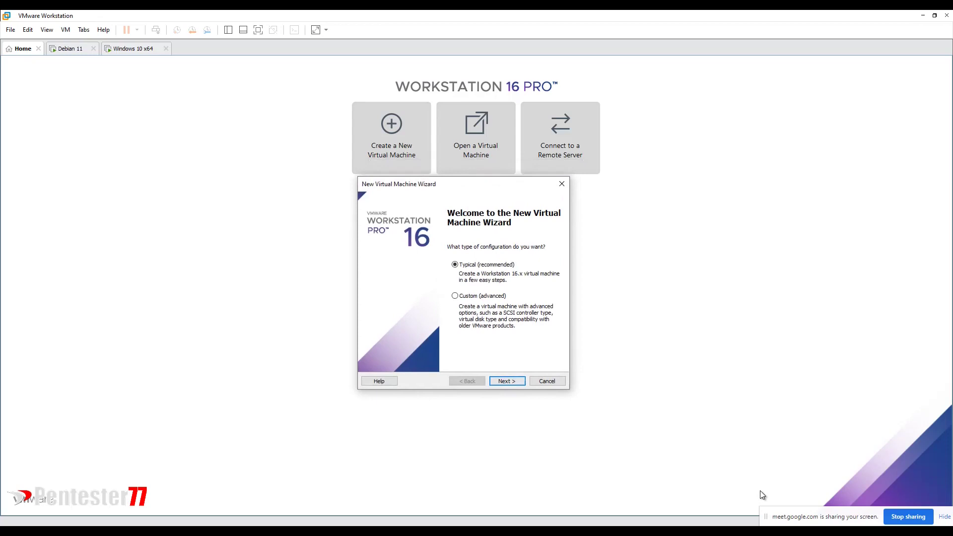
key(Return)
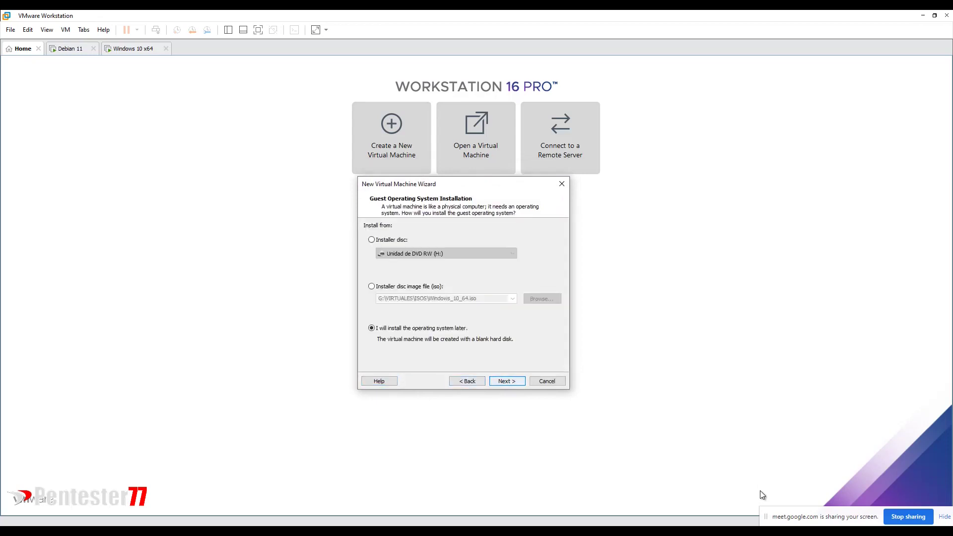
key(Return)
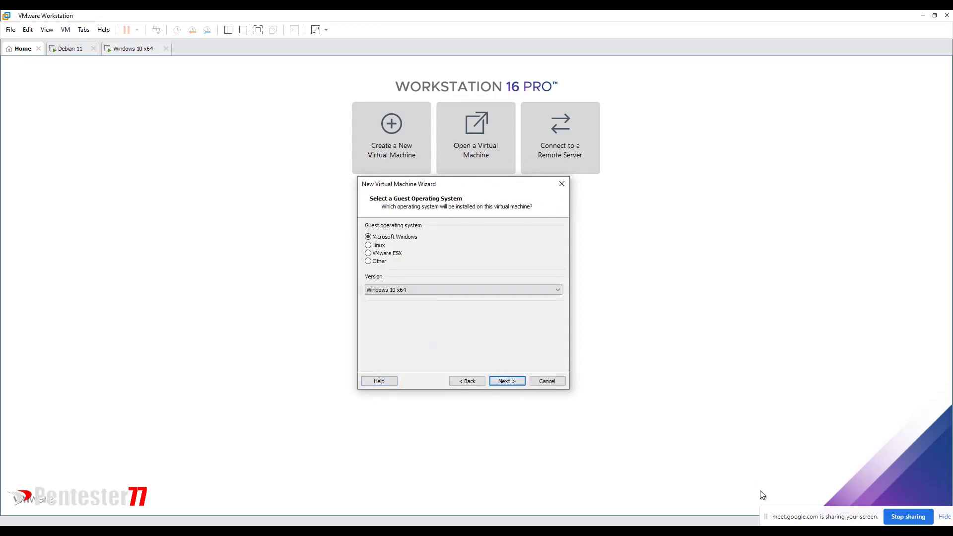
click(375, 281)
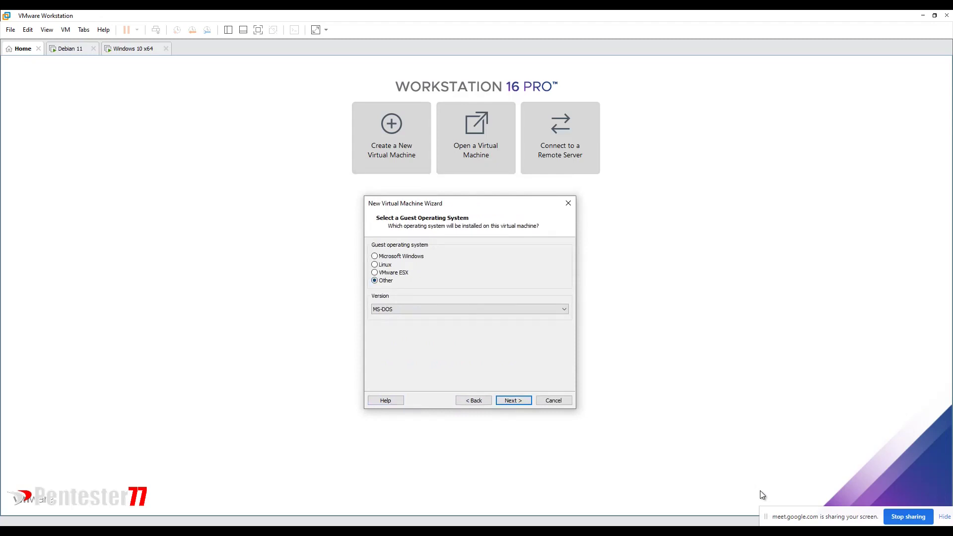
click(469, 309)
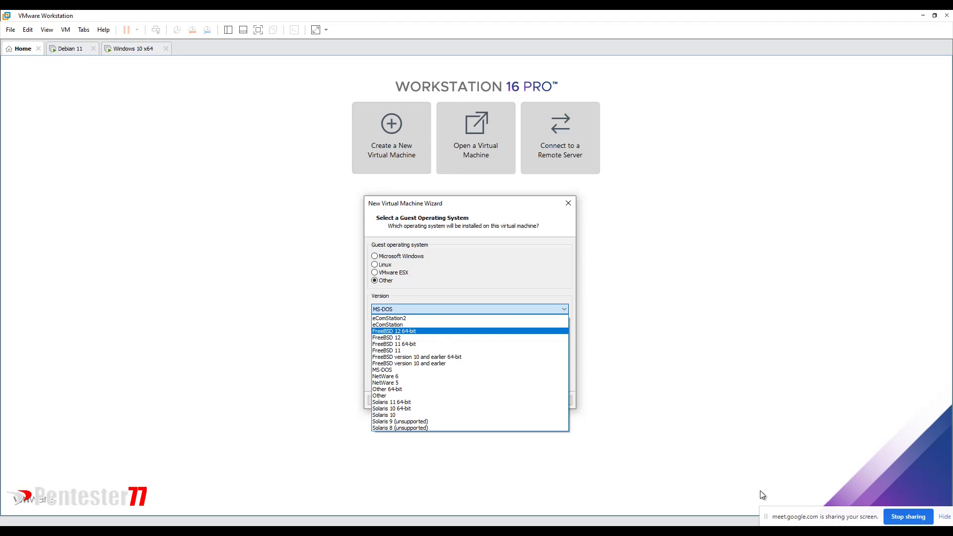
key(Return)
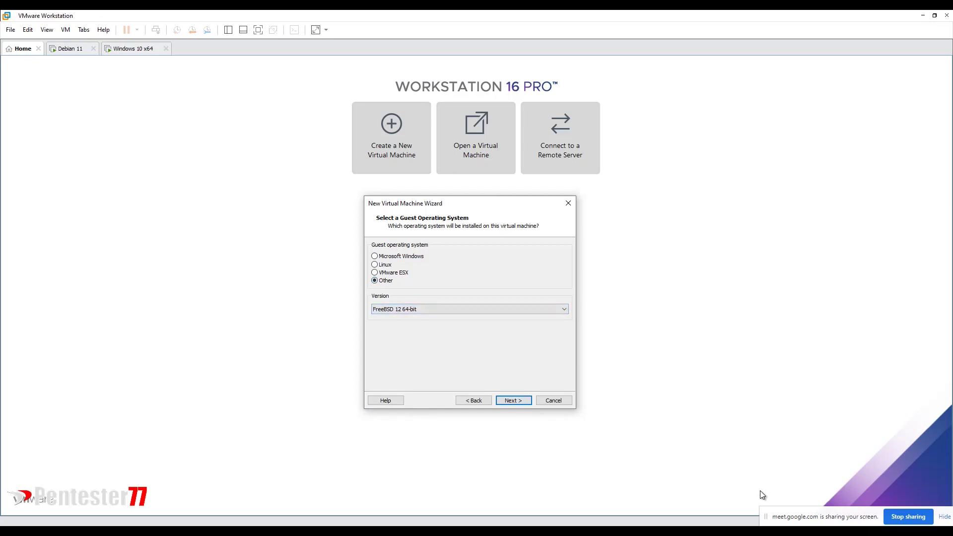
Step: Name the VM 'PfSense 2.5' and set its maximum disk size to 100 GB
key(Return)
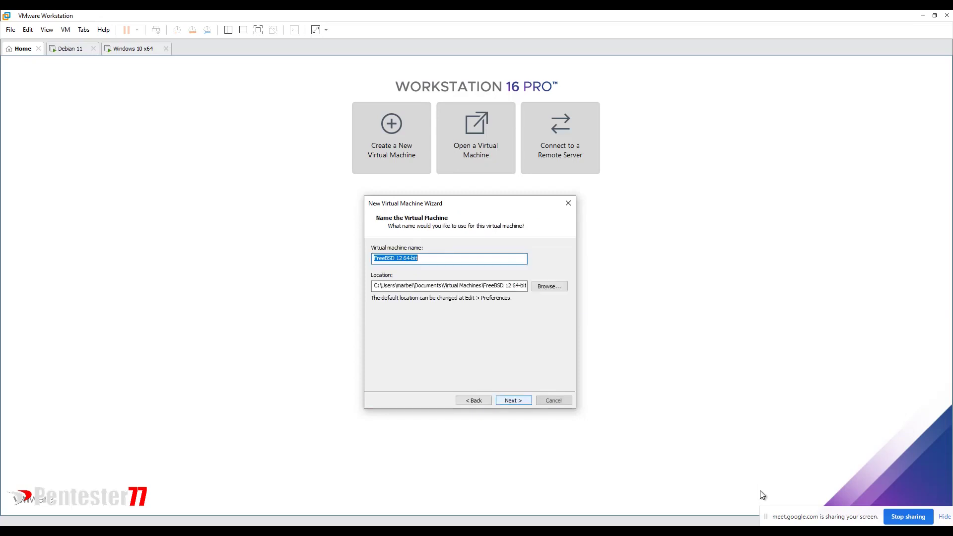
text(PfSense 2.5)
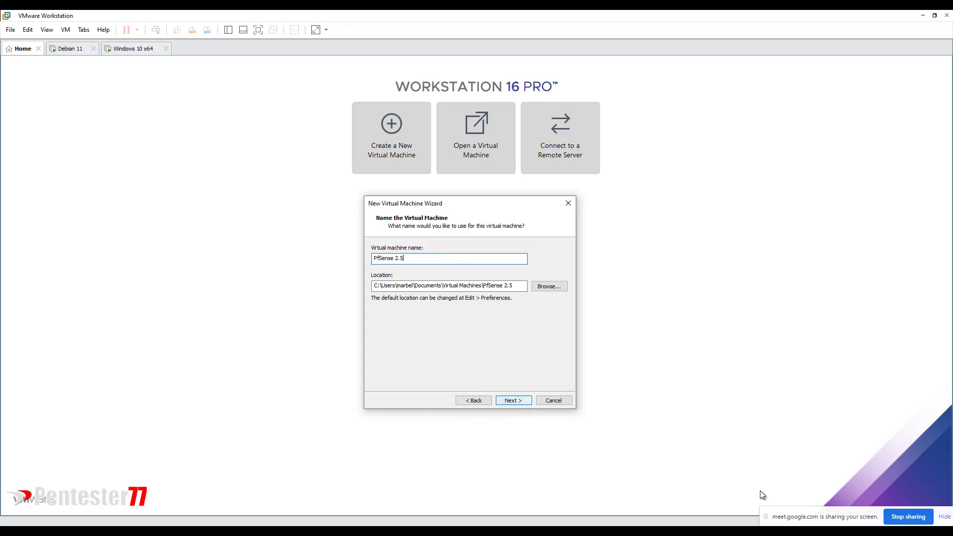
key(Return)
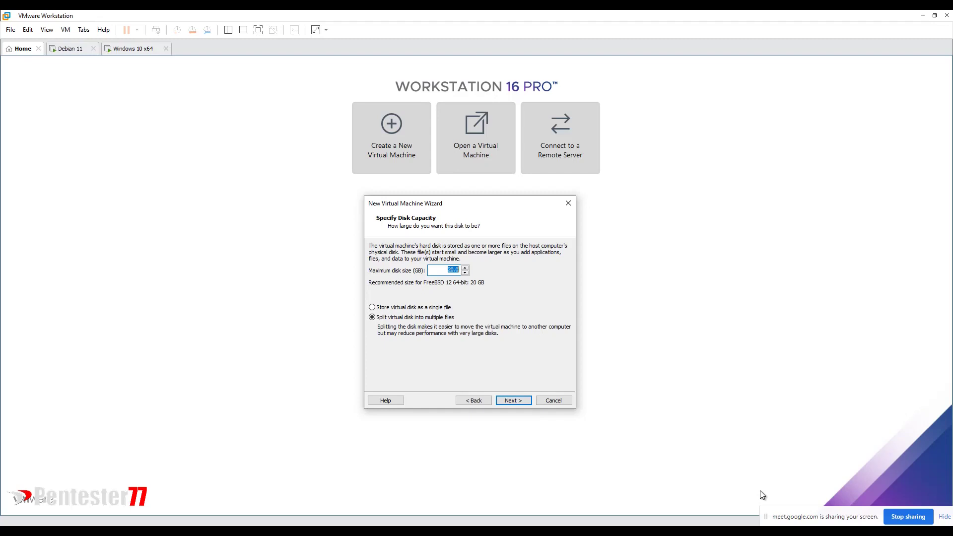
text(100)
key(Return)
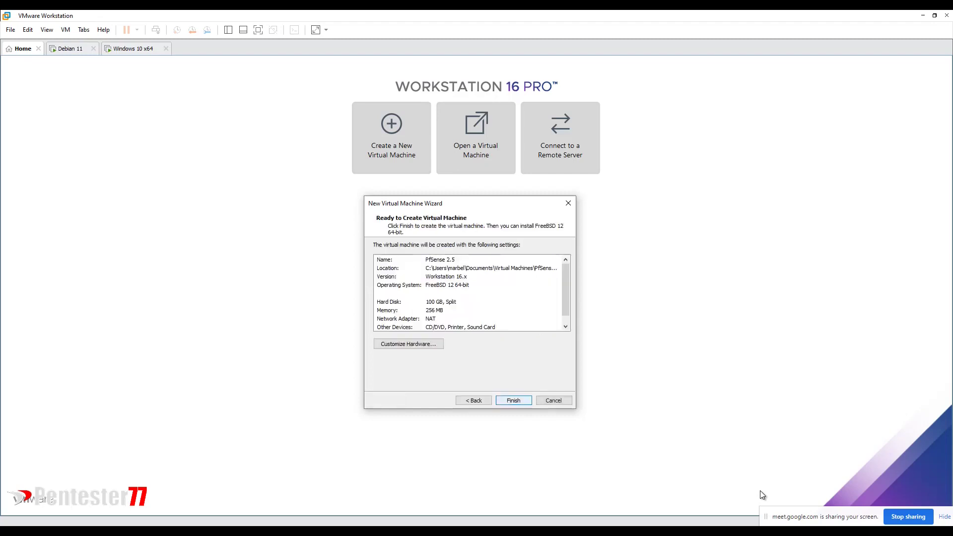
Step: Finish the wizard and open the PfSense 2.5 hardware settings at the Memory entry
key(Return)
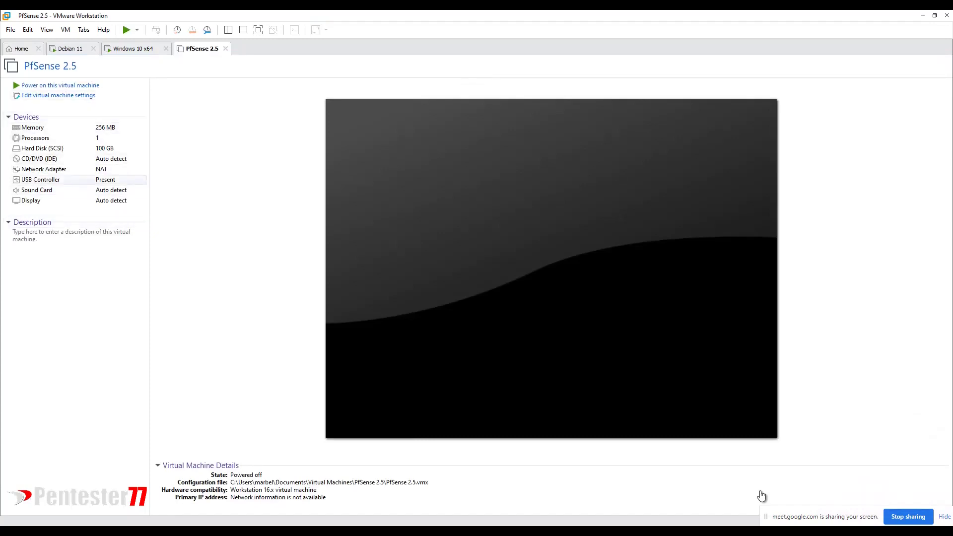
key(Up)
key(Up)
key(Up)
key(Up)
key(Up)
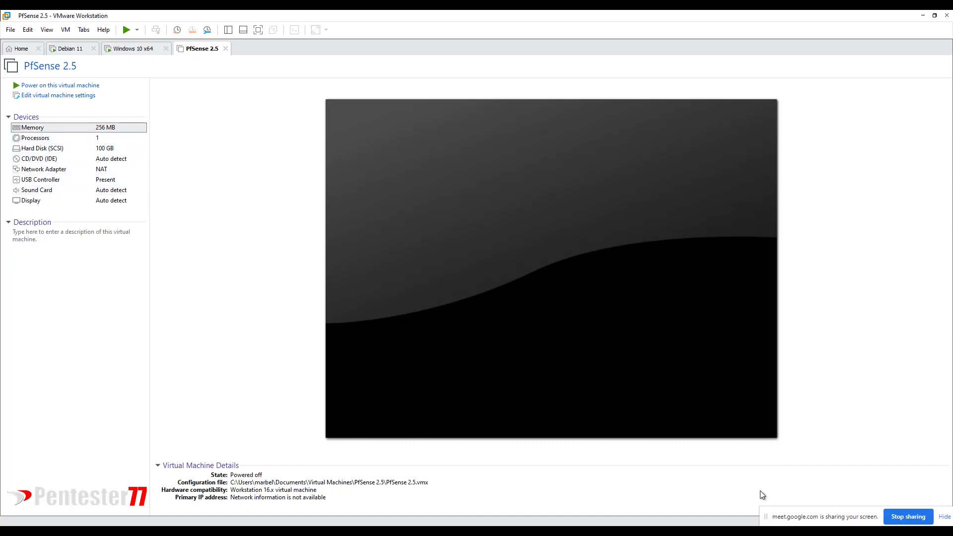
key(Return)
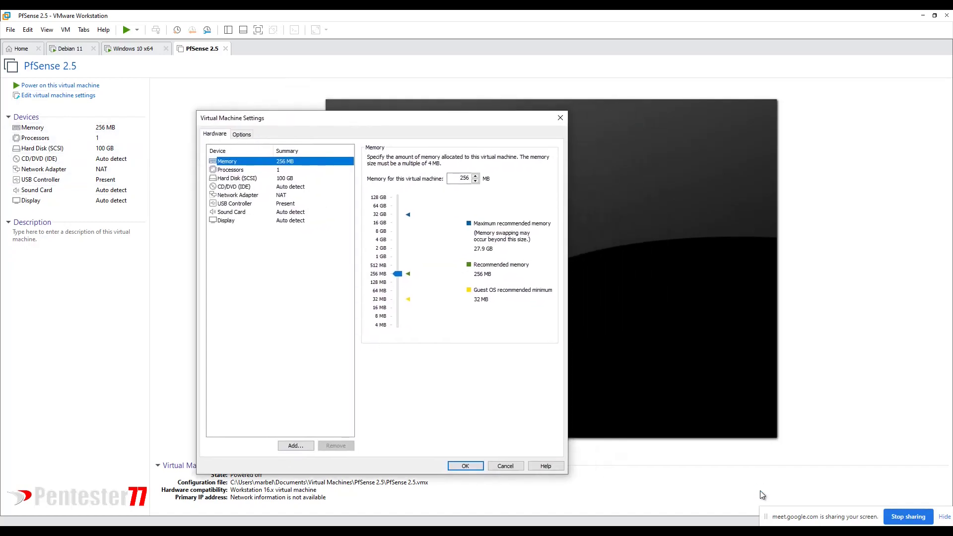
Step: Set memory to 4096 MB and 2 cores per processor
key(Tab)
key(Up)
key(Up)
key(Up)
key(Up)
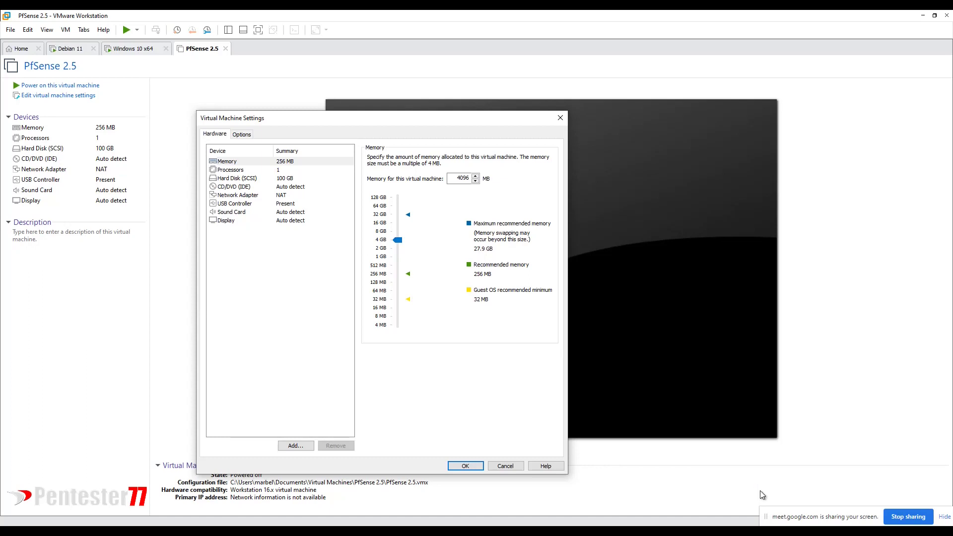
key(shift+Tab)
key(Down)
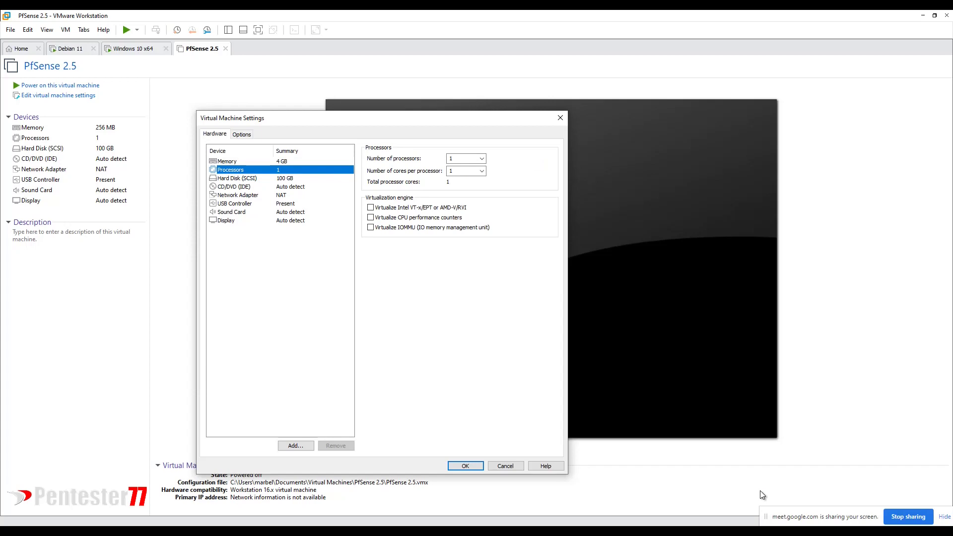
key(Tab)
key(alt+Down)
key(Down)
key(Return)
Step: Remove the sound card from the virtual machine
key(Up)
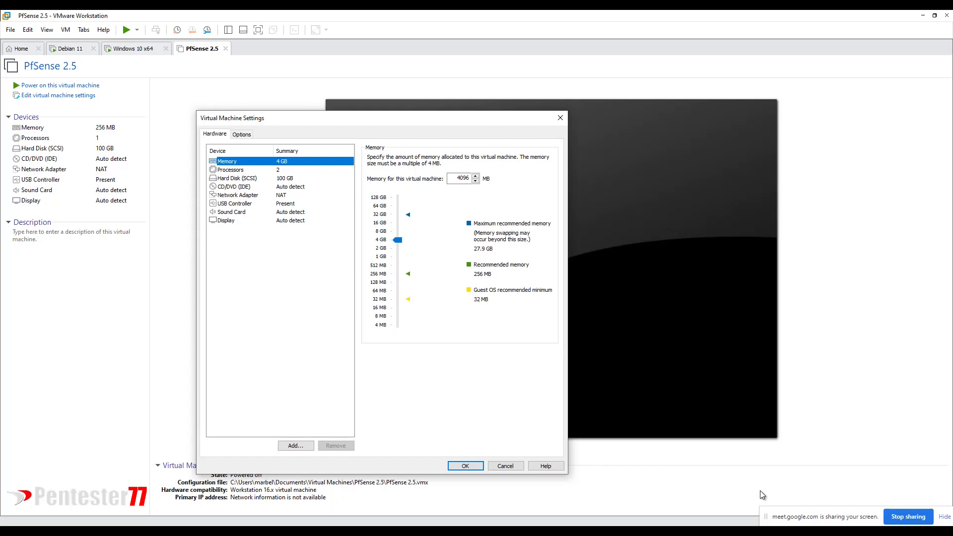
key(Down)
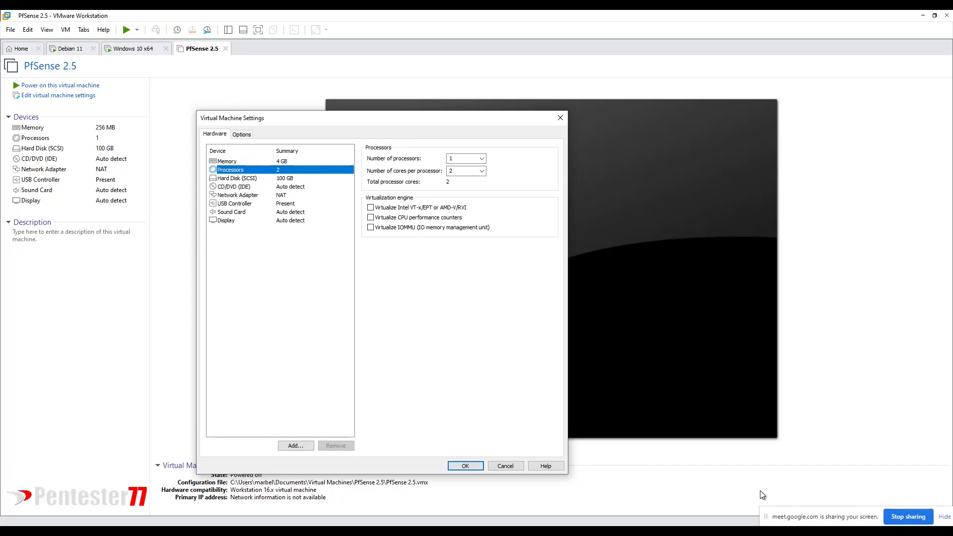
key(Down)
key(Down)
key(Down)
key(Down)
key(Down)
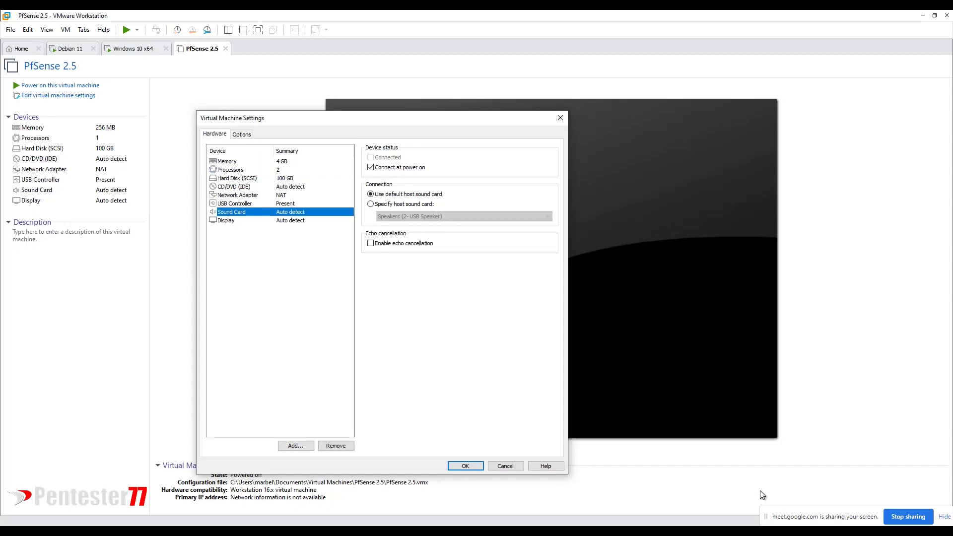
key(Delete)
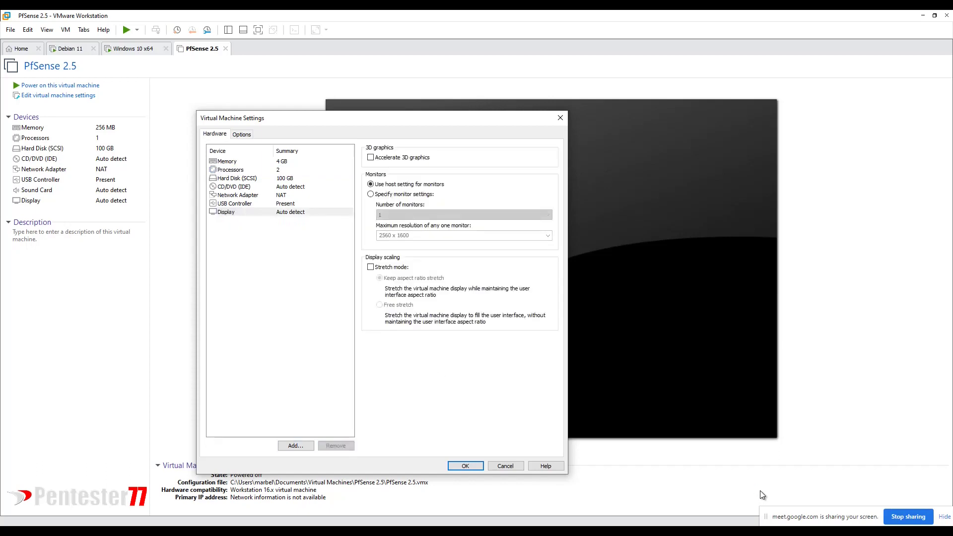
key(Up)
key(Up)
key(Up)
key(Up)
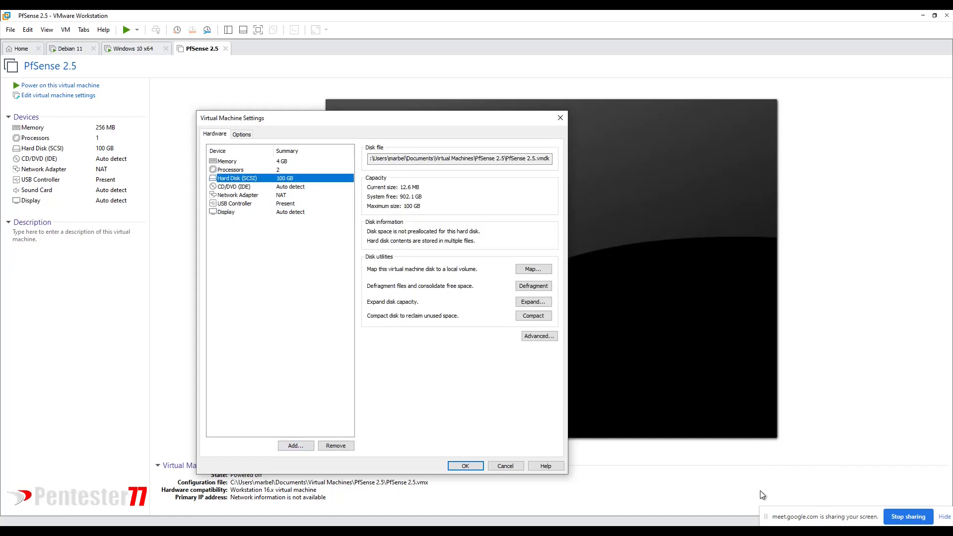
Step: Add a second new 100 GB virtual hard disk
key(alt+a)
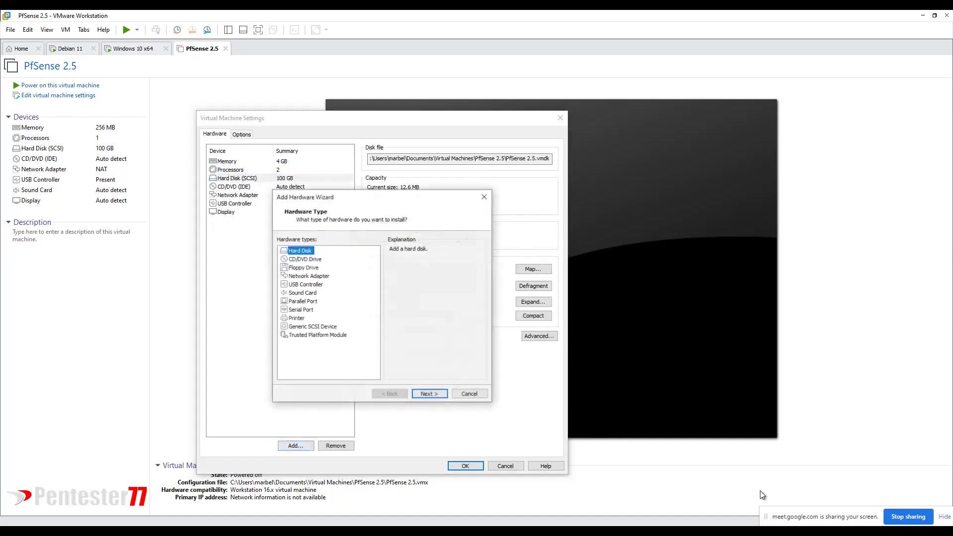
key(Return)
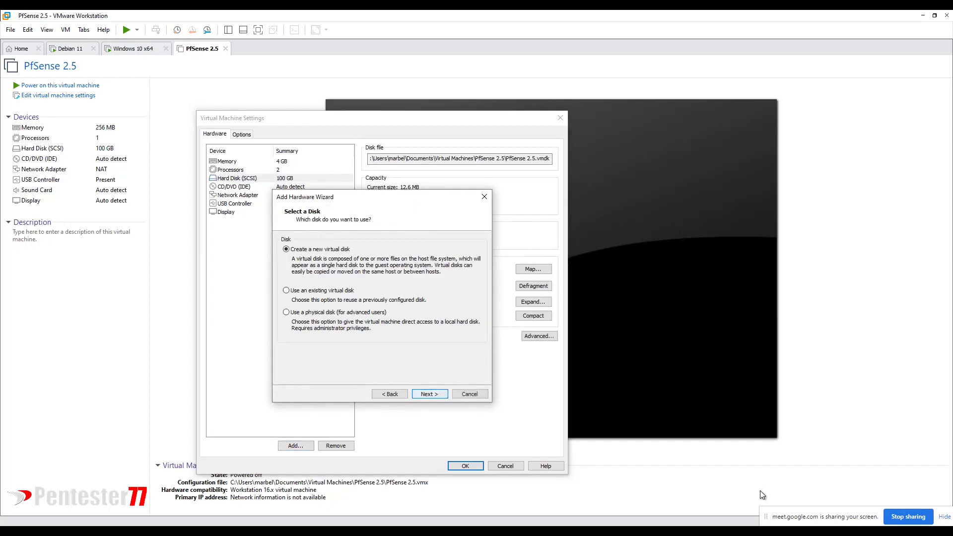
key(Return)
text(100)
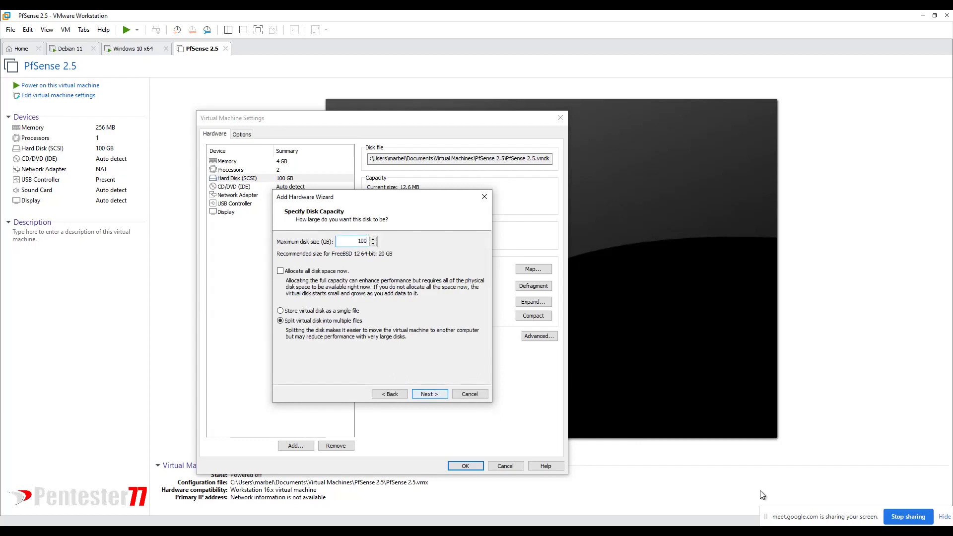
key(Return)
key(Return)
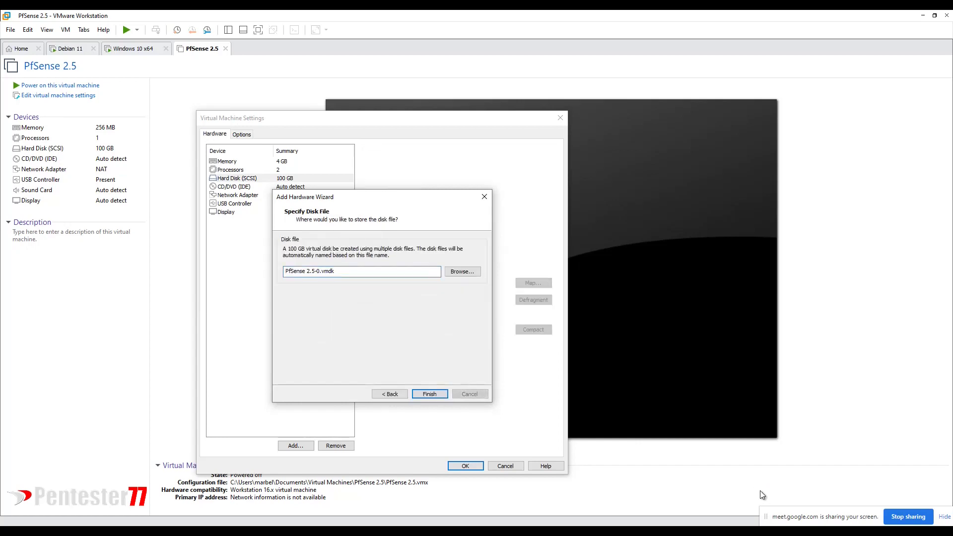
Step: Add a third 100 GB hard disk and review each disk's settings
key(Return)
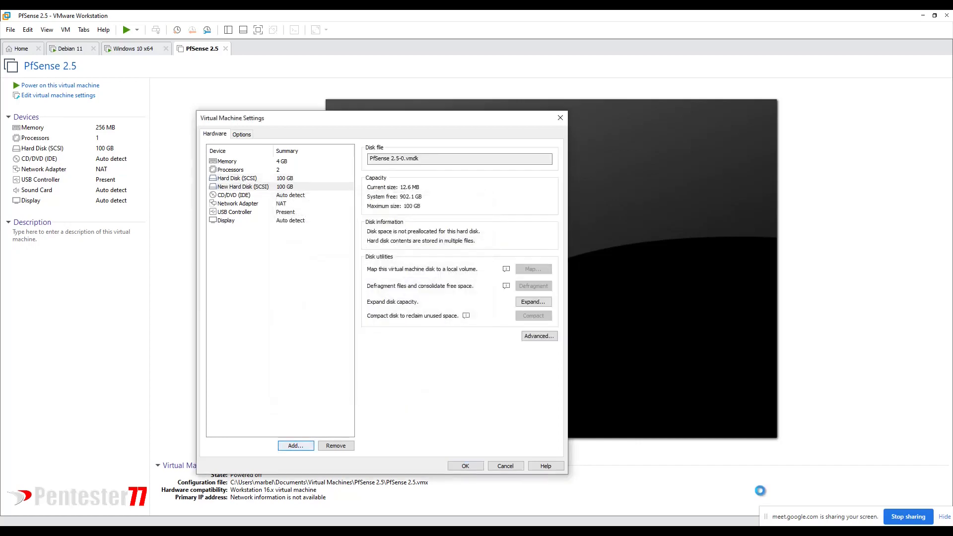
key(Return)
key(Return)
key(Return)
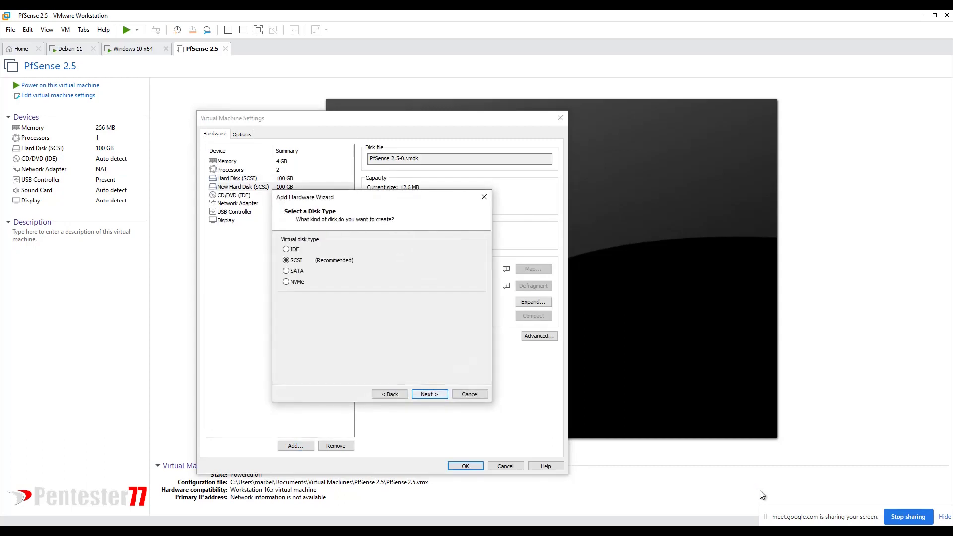
text(100)
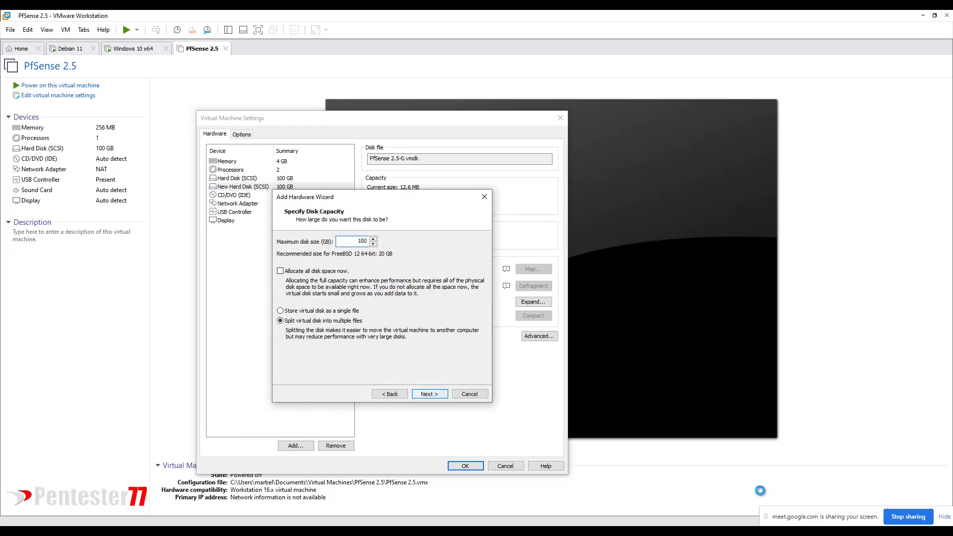
key(Return)
key(Return)
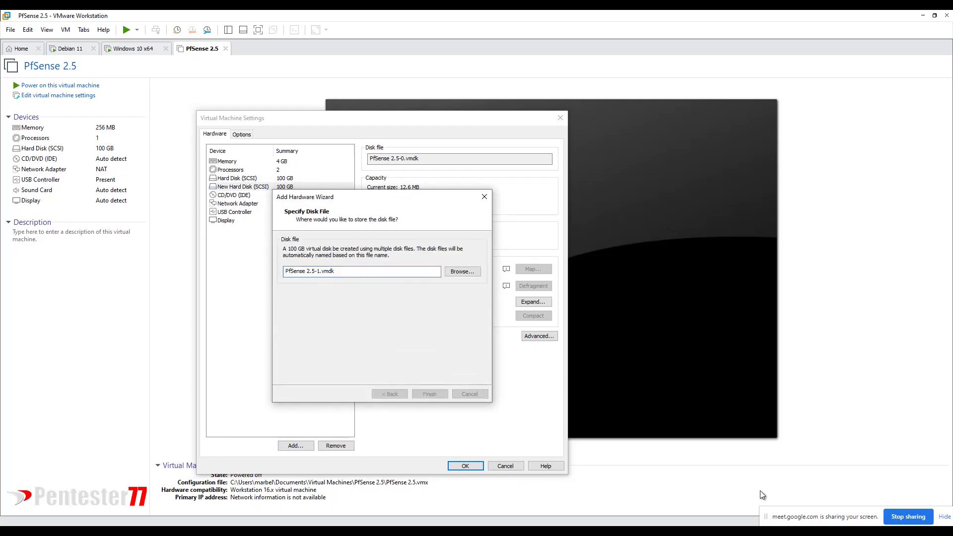
key(shift+Tab)
key(Up)
key(Down)
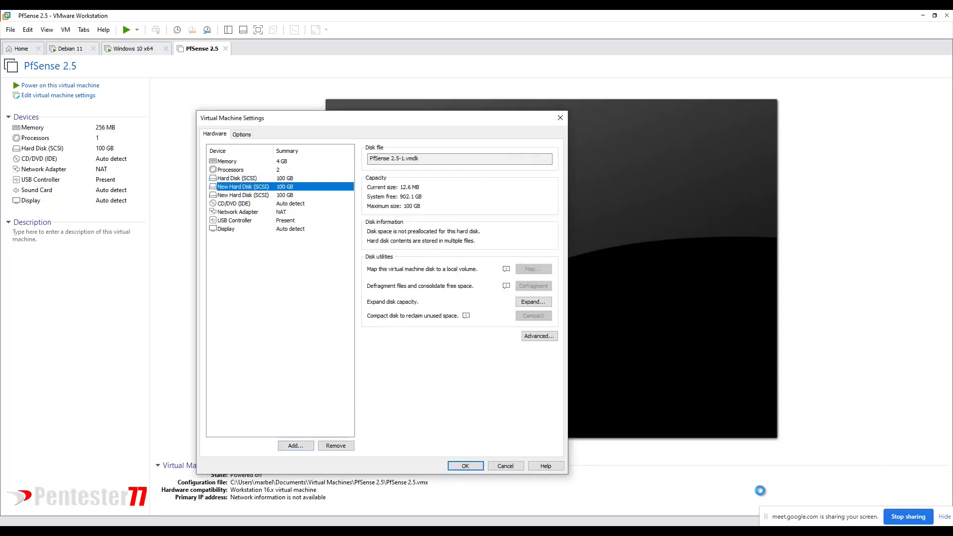
key(Down)
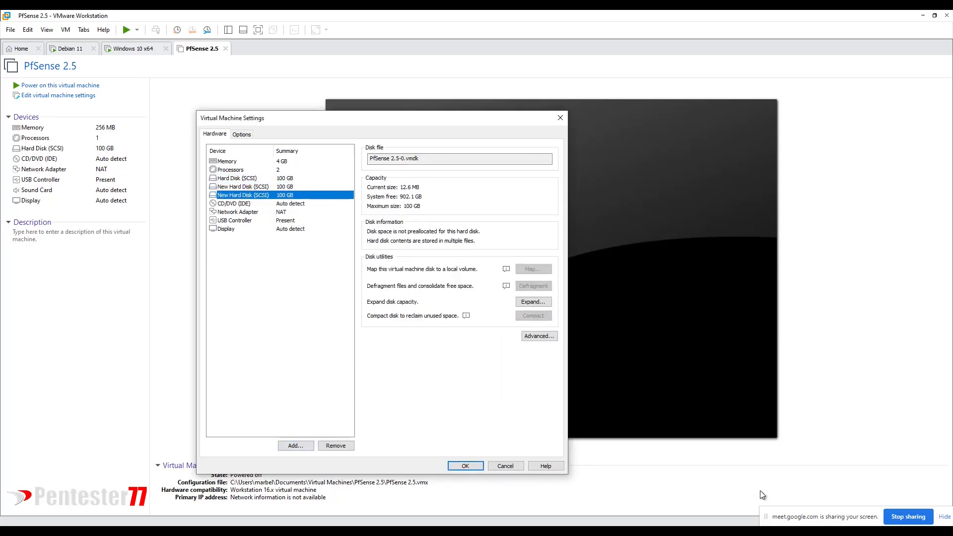
key(Up)
key(Up)
key(Down)
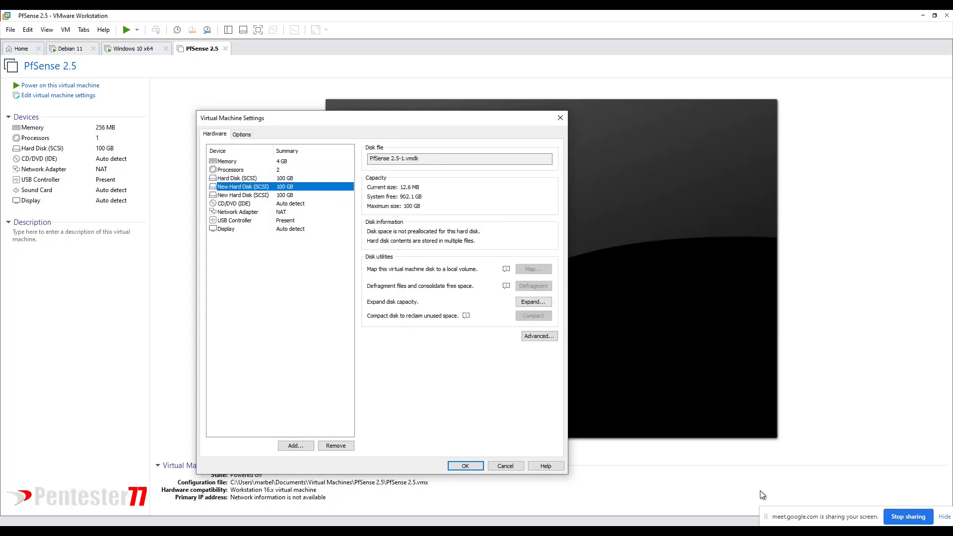
key(Down)
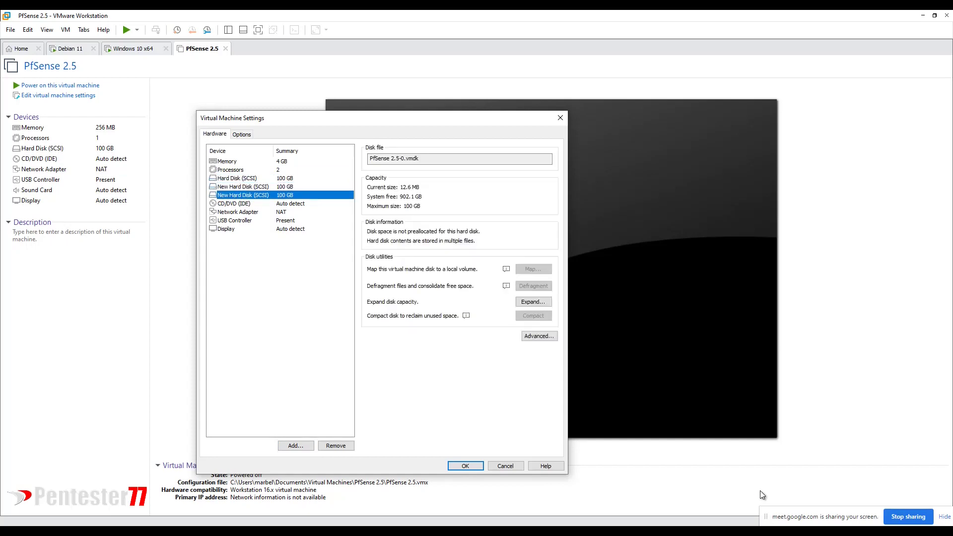
key(Up)
key(Up)
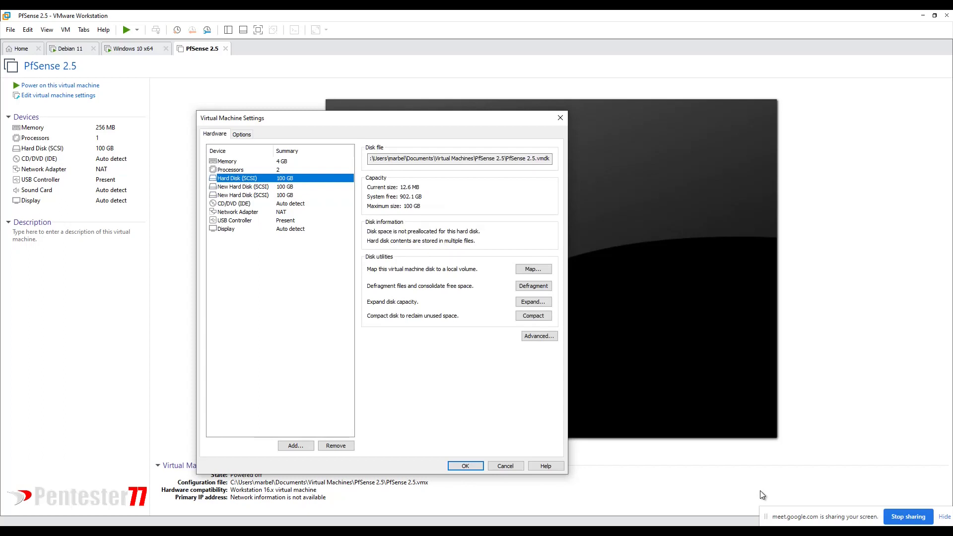
Step: Set the network adapter to Bridged
key(Down)
key(Down)
key(Down)
key(Down)
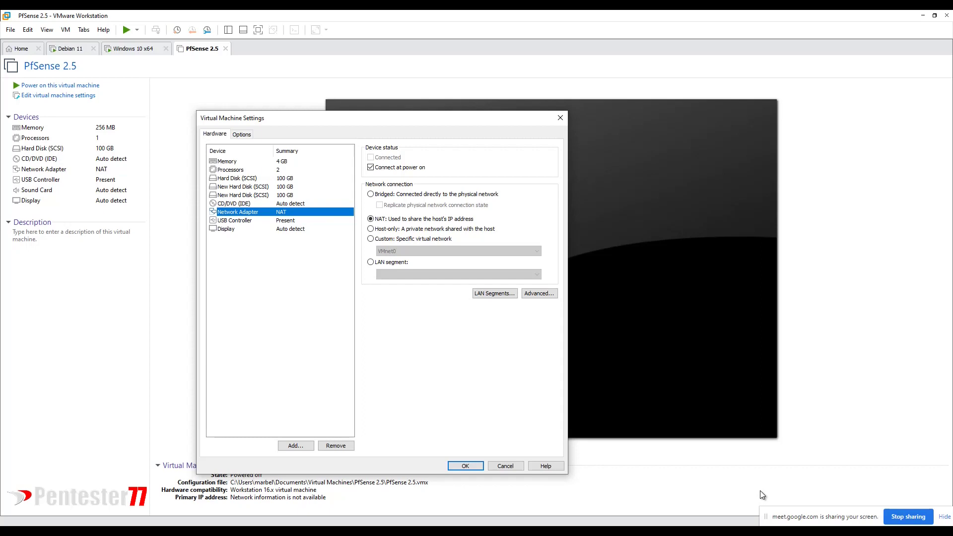
key(alt+b)
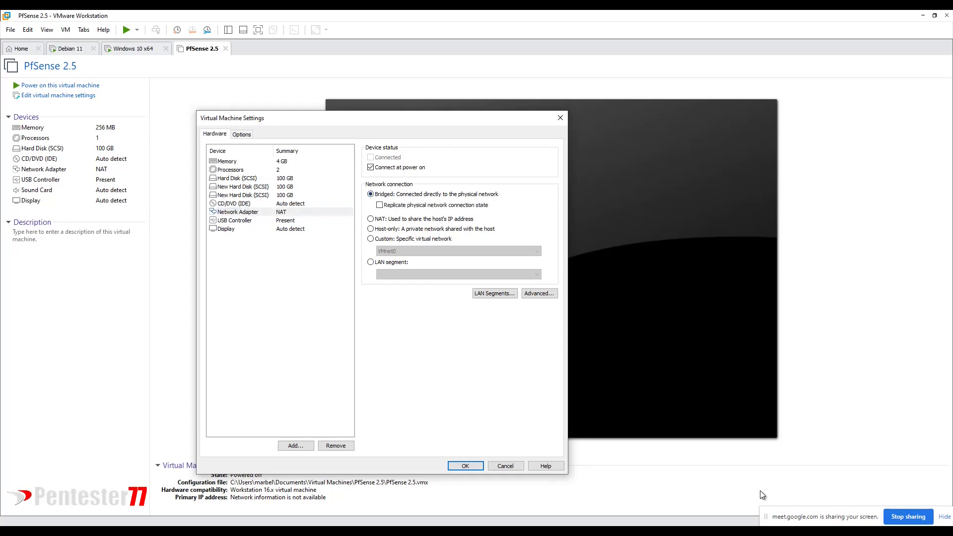
key(shift+Tab)
key(shift+Tab)
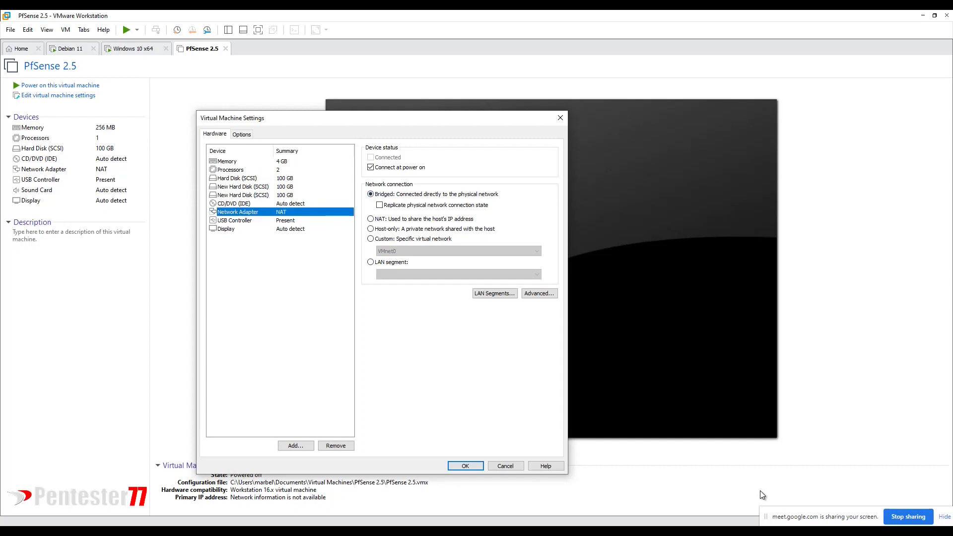
key(alt+a)
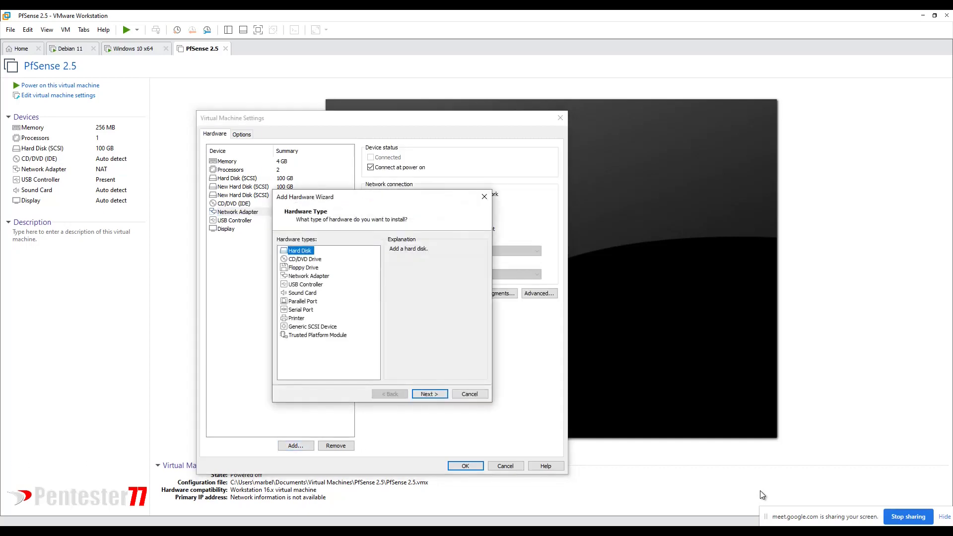
Step: Add a second network adapter on custom network VMnet3
key(Down)
key(Down)
key(Down)
key(Tab)
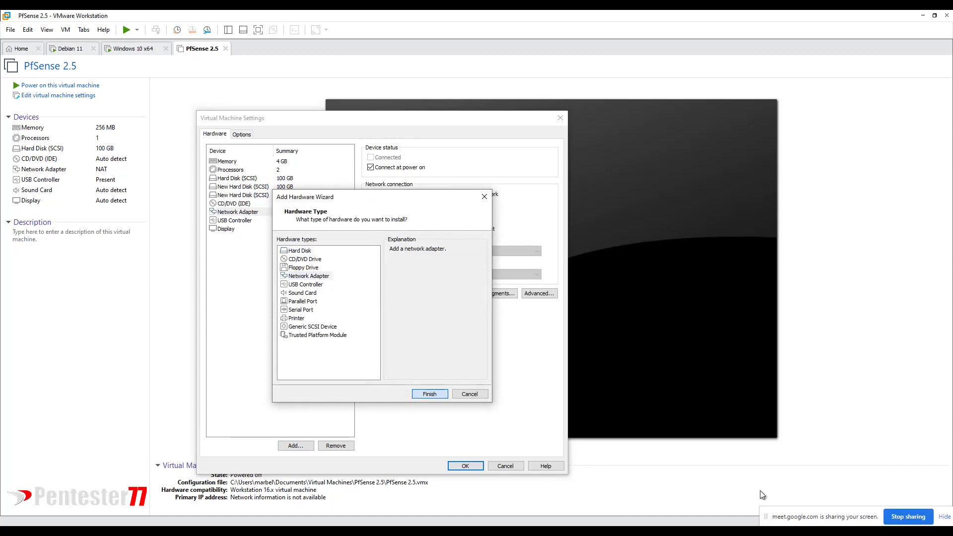
key(Return)
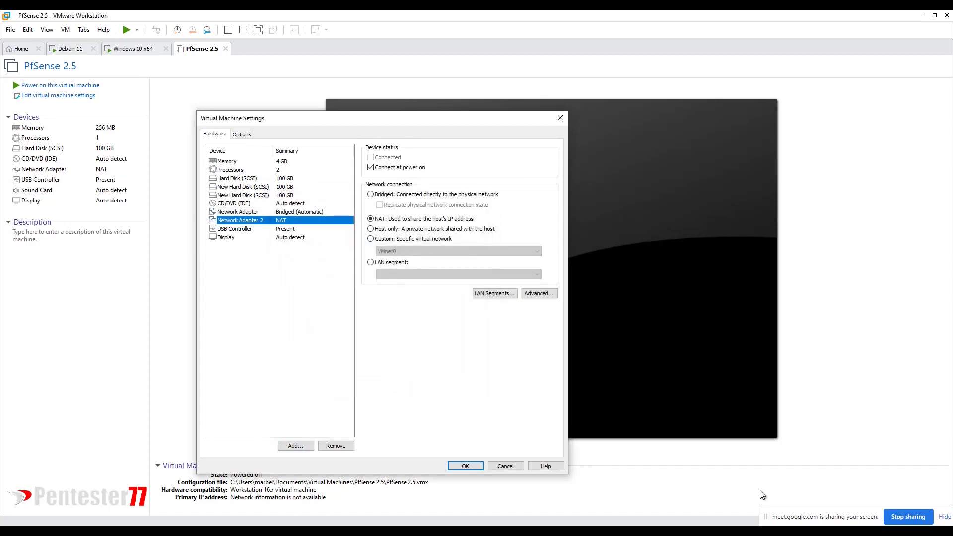
click(371, 239)
click(459, 251)
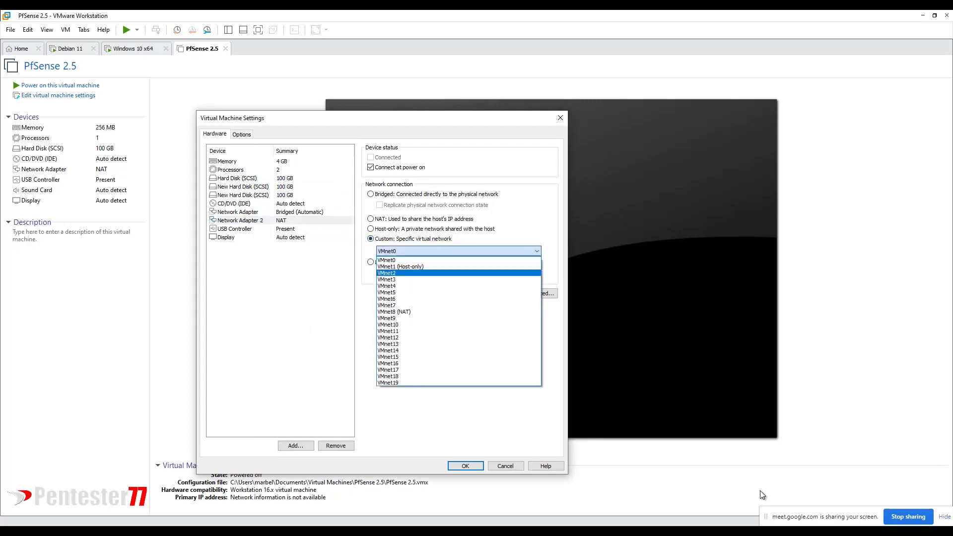
click(386, 279)
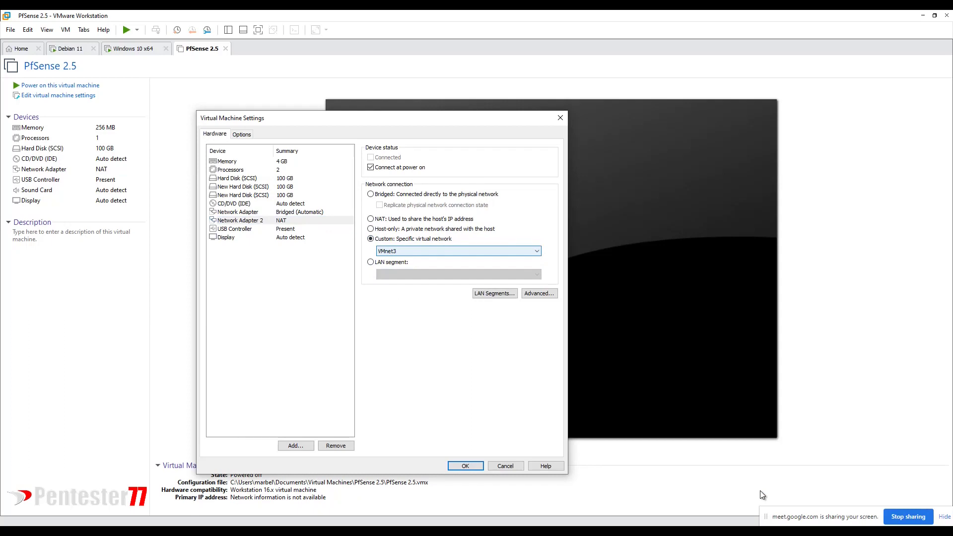
click(240, 220)
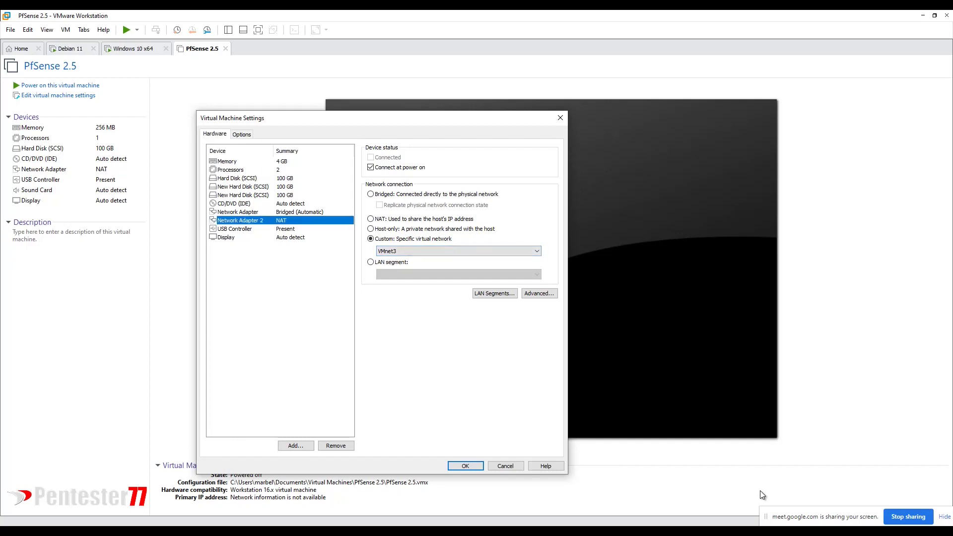
key(Up)
key(Down)
Step: Add a third network adapter on custom network VMnet5 and check the assignments
key(Tab)
key(space)
key(Down)
key(Down)
key(Down)
key(Return)
click(371, 239)
click(459, 251)
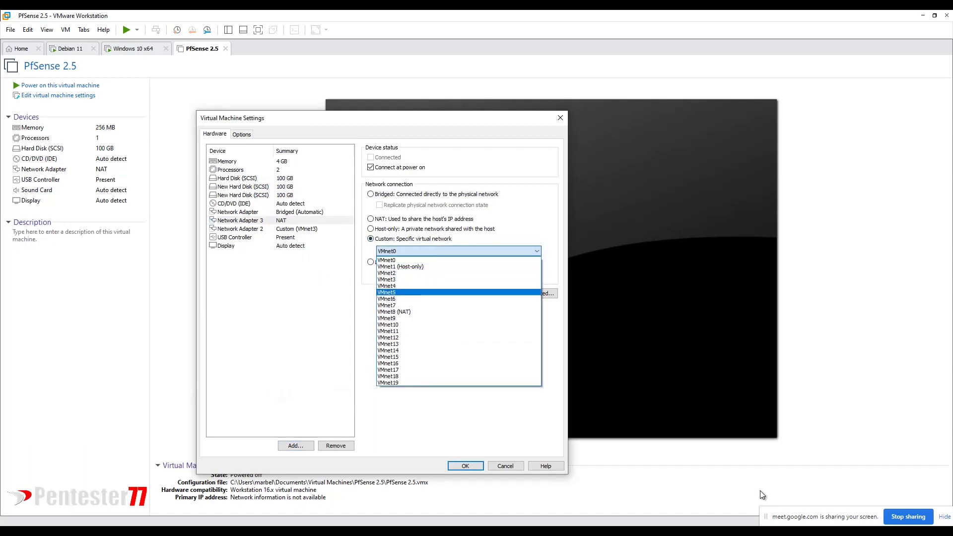
click(387, 292)
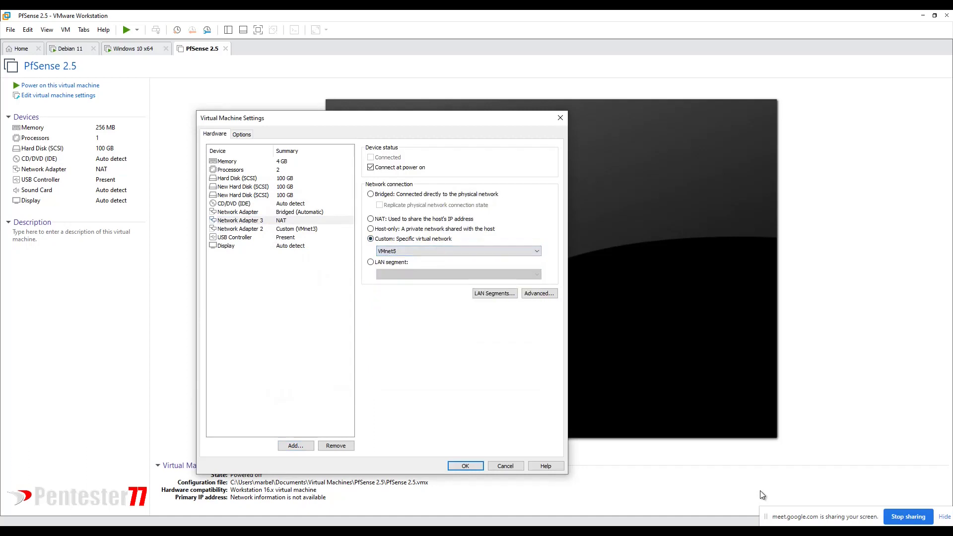
click(237, 212)
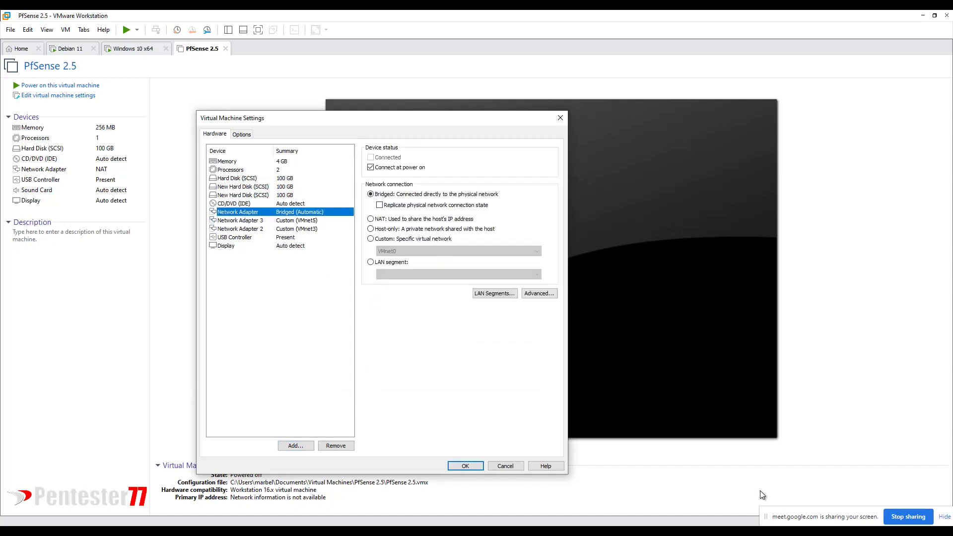
click(241, 229)
click(240, 220)
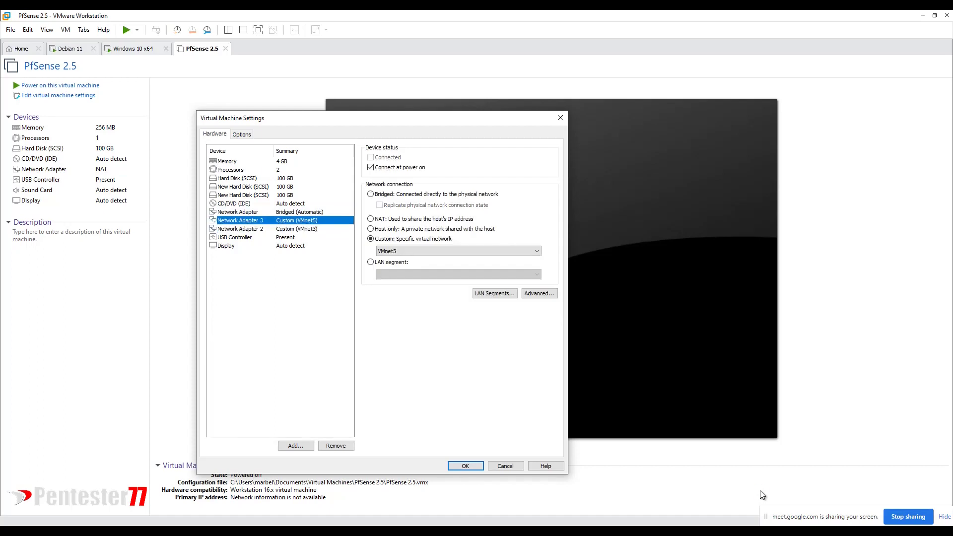
click(234, 204)
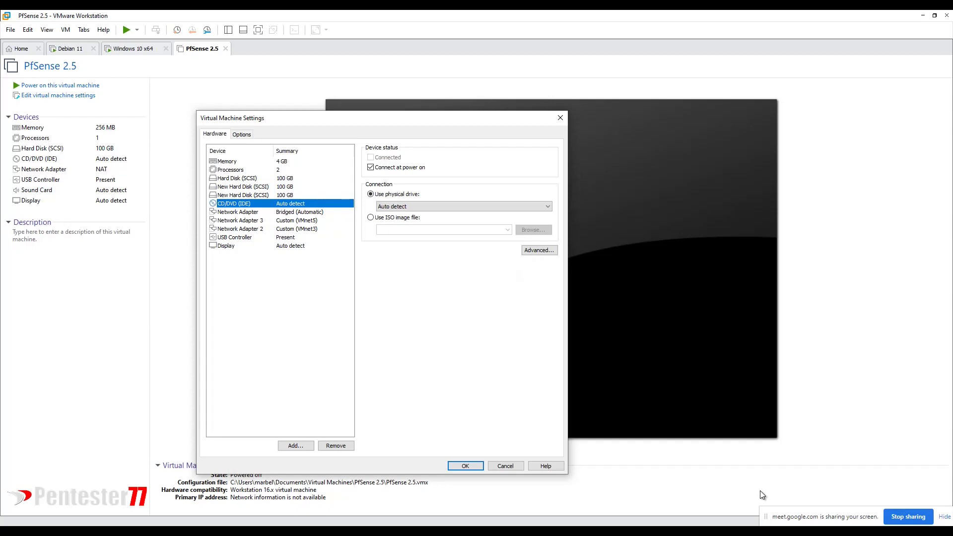
Step: Point the CD/DVD at G:\VIRTUALES\ISOS\pfSense-CE-2.5.2-RELEASE-amd64.iso, then switch to the PDF
click(371, 217)
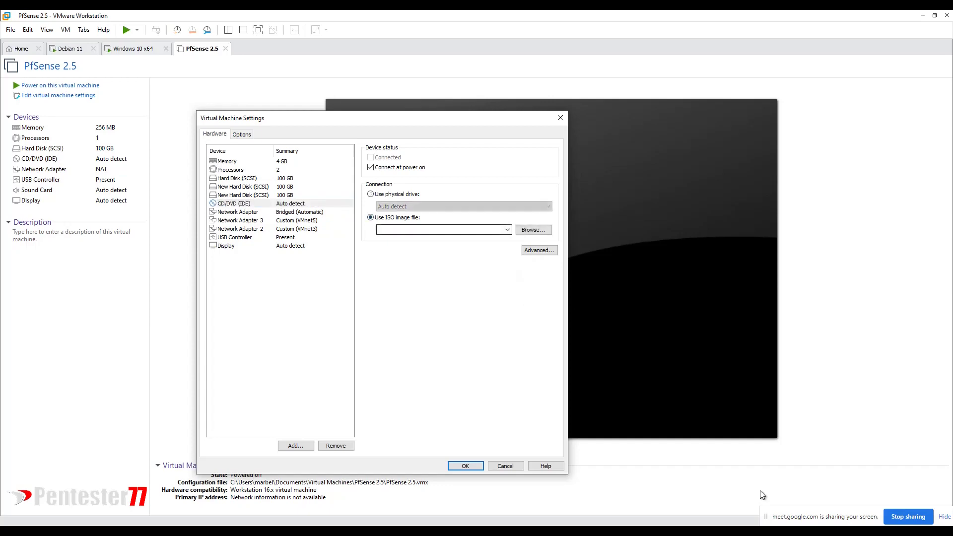
click(533, 230)
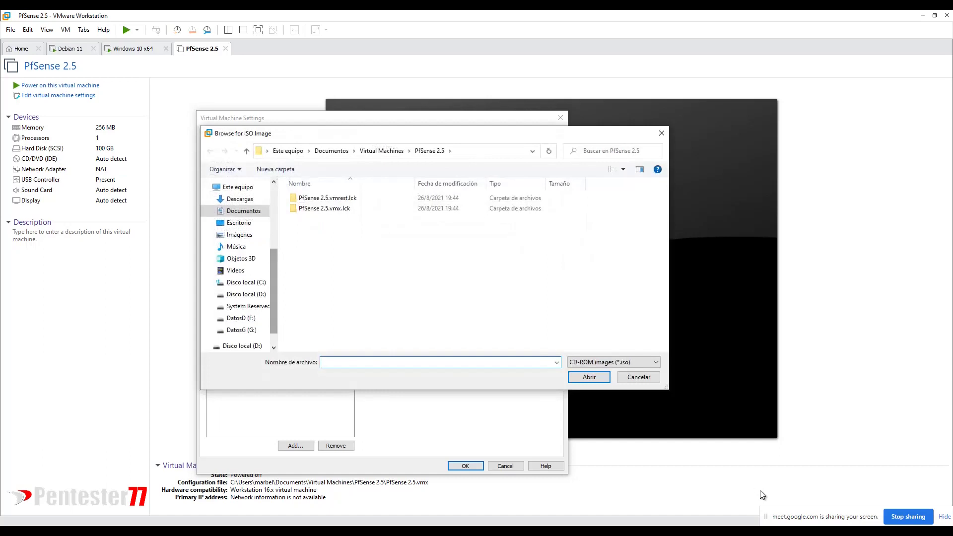
drag(274, 304, 274, 318)
click(241, 302)
double_click(313, 229)
double_click(305, 260)
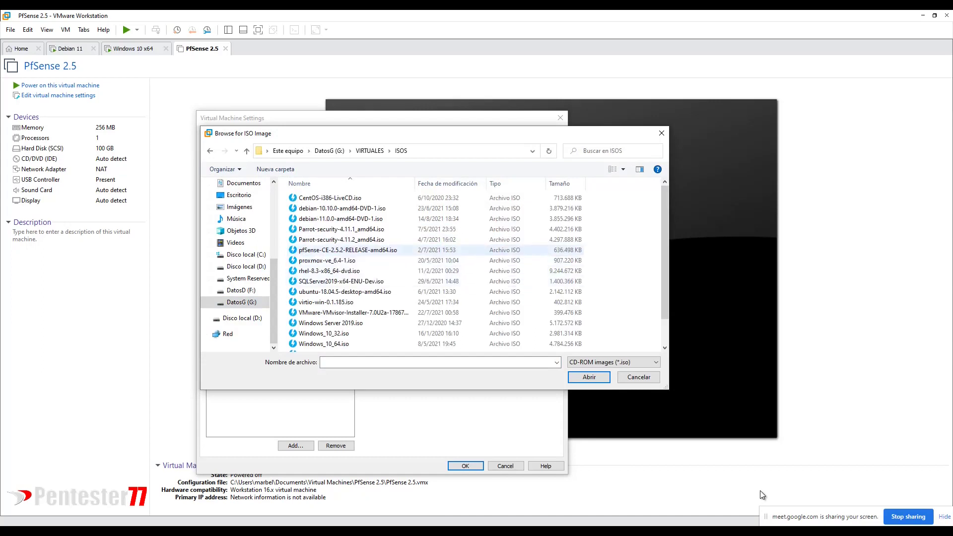
click(348, 250)
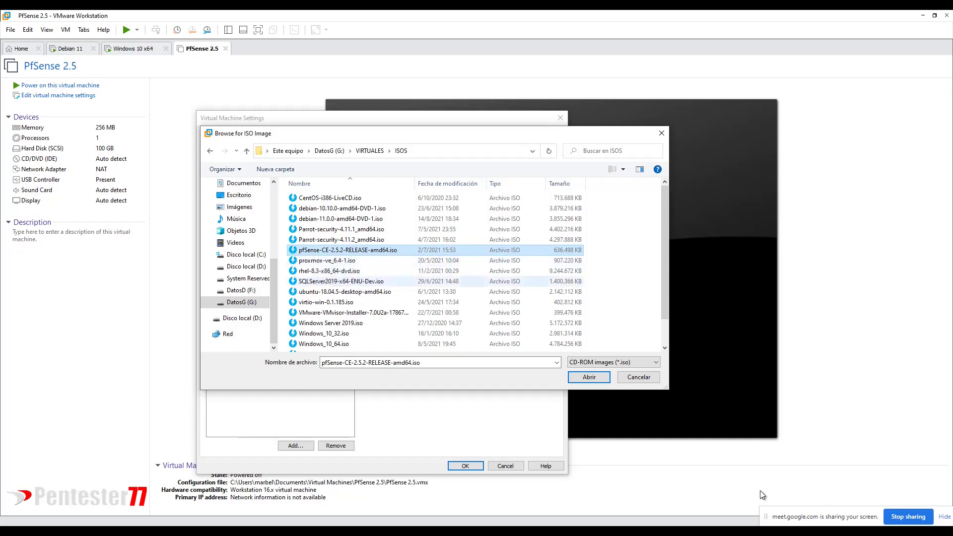
key(alt+Tab)
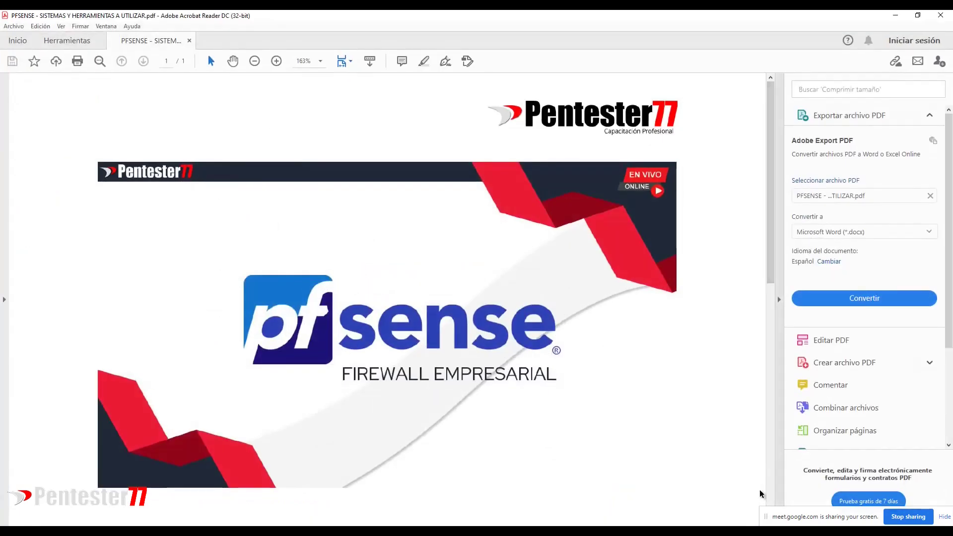
click(779, 299)
scroll(760, 491, down, 6)
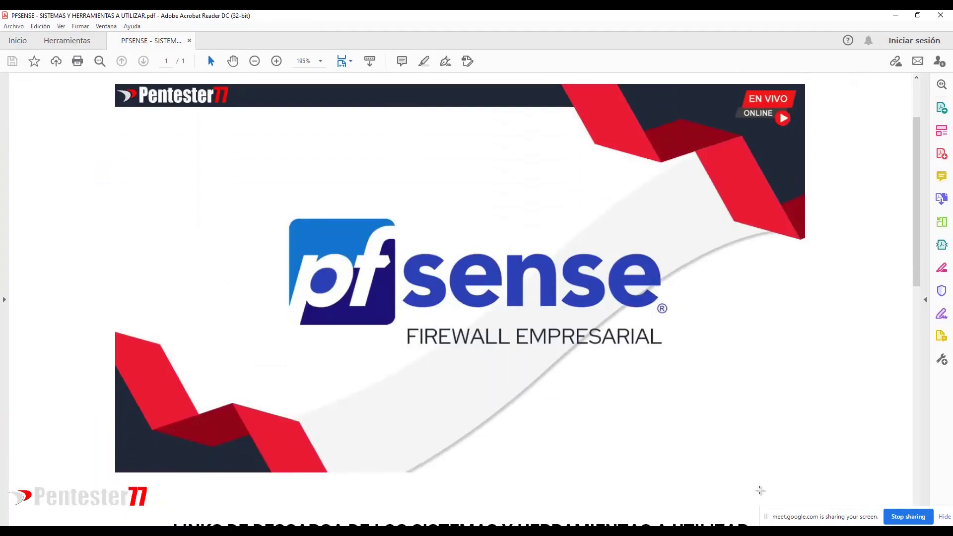
scroll(760, 490, down, 12)
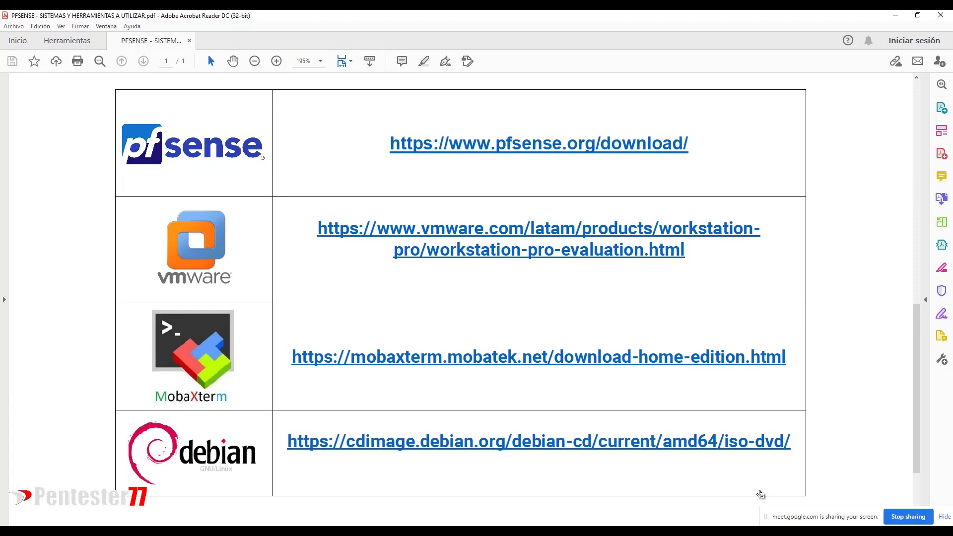
click(538, 143)
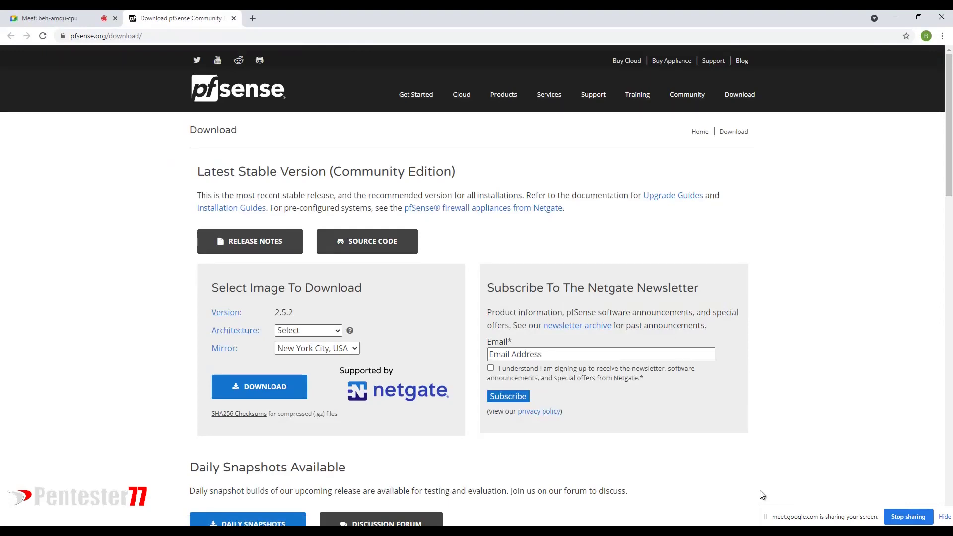
Step: Choose AMD64 (64-bit), DVD Image (ISO) Installer and the New York City, USA mirror
drag(275, 313, 293, 312)
click(762, 495)
click(308, 329)
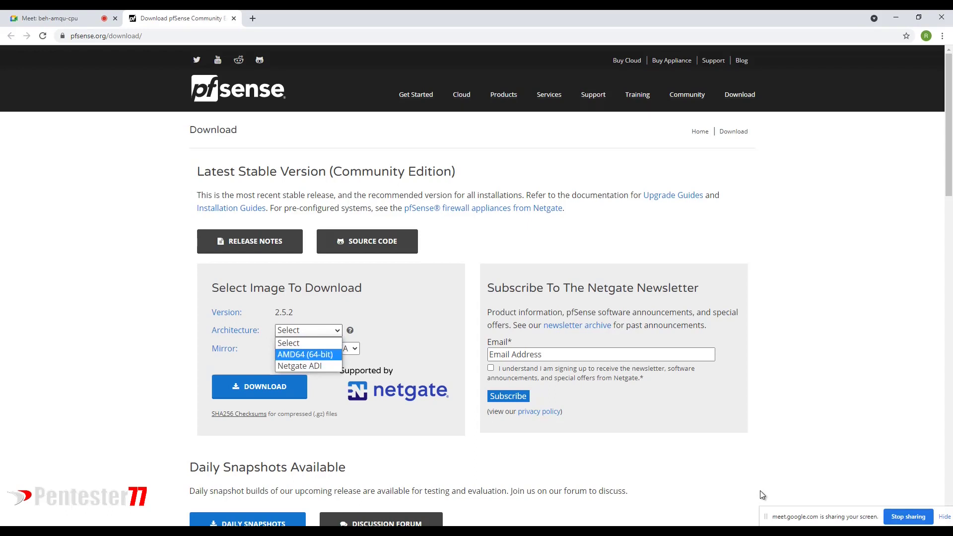
click(305, 355)
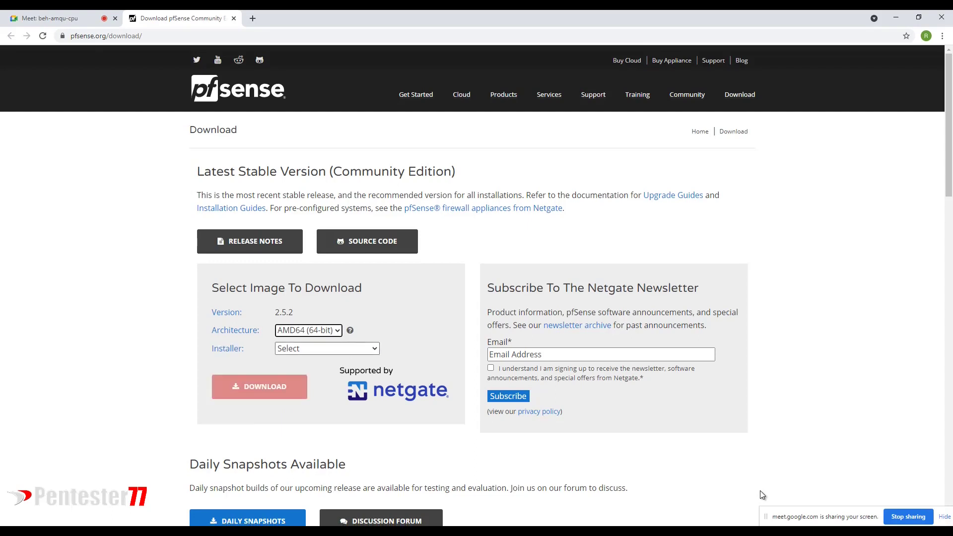
click(327, 348)
key(Down)
key(Down)
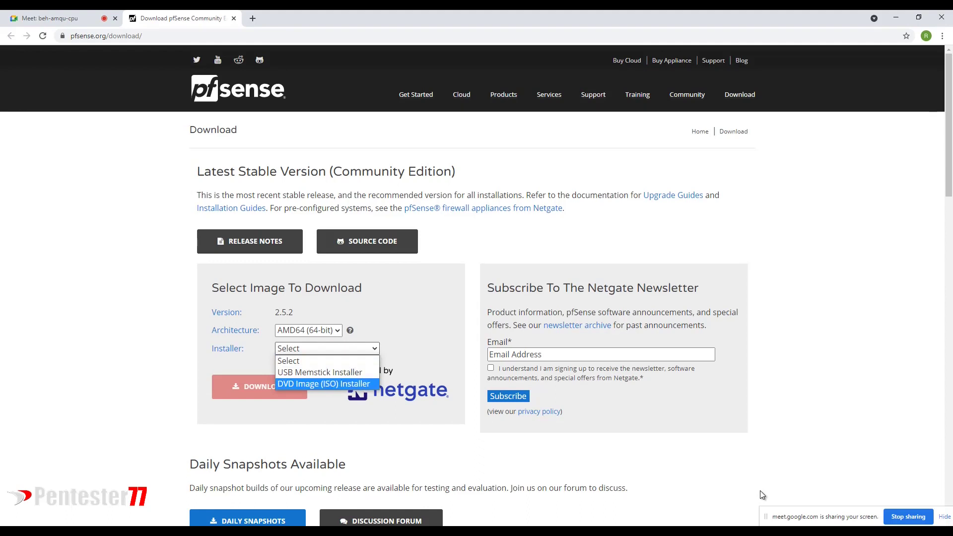
key(Return)
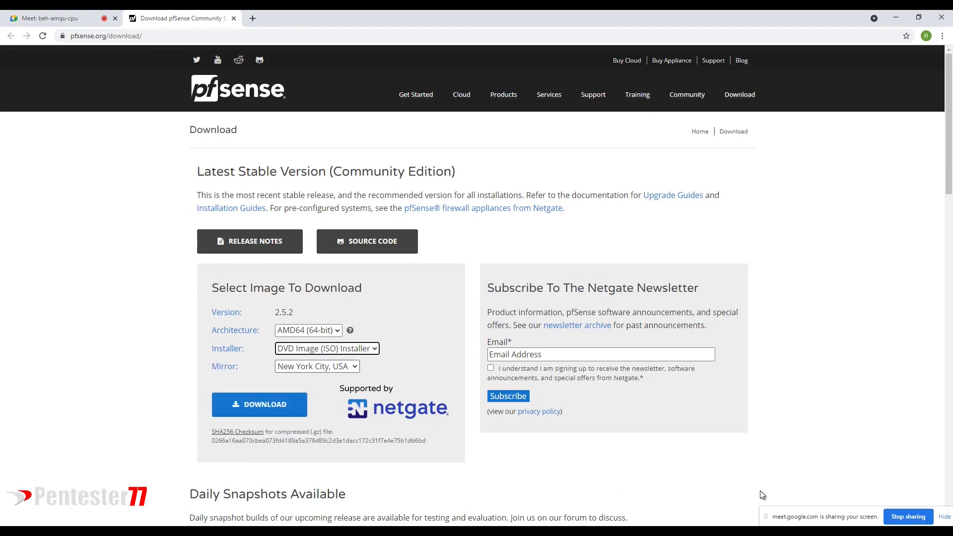
key(Tab)
key(alt+Down)
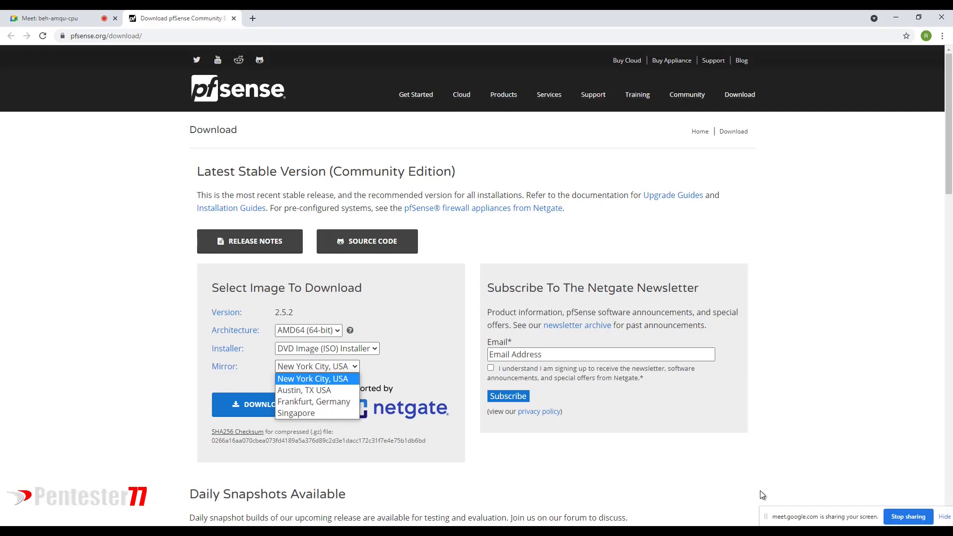
click(760, 490)
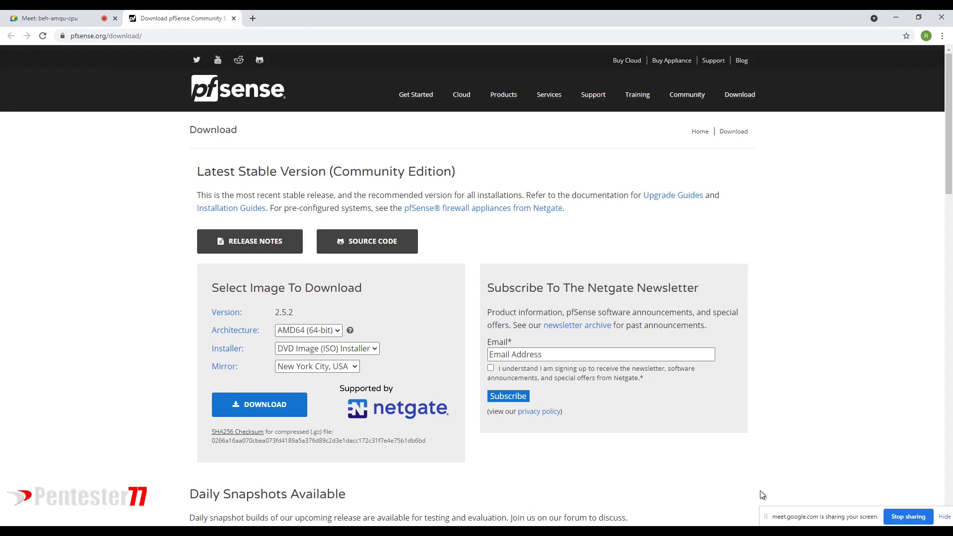
key(alt+Tab)
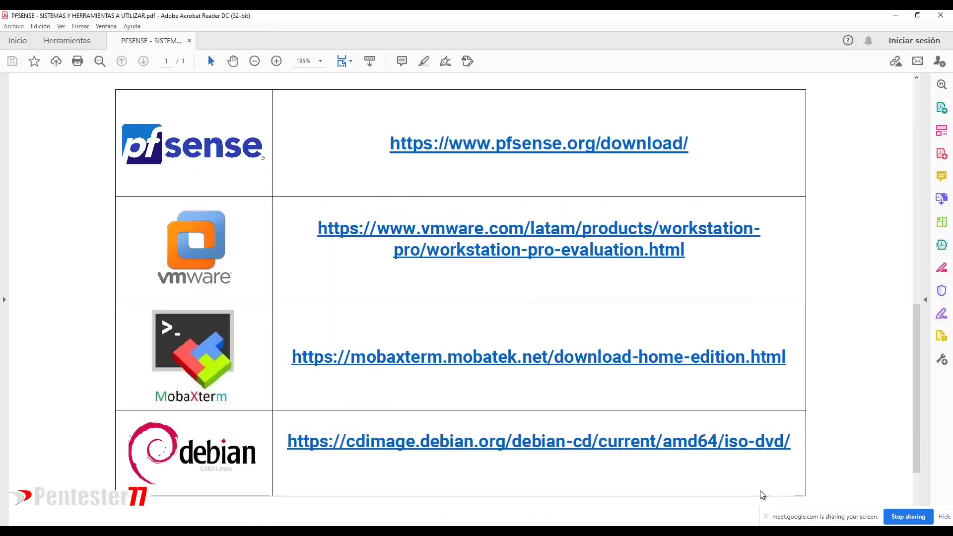
Step: Return to VMware's ISO browser with pfSense-CE-2.5.2-RELEASE-amd64.iso selected
mouse_move(640, 525)
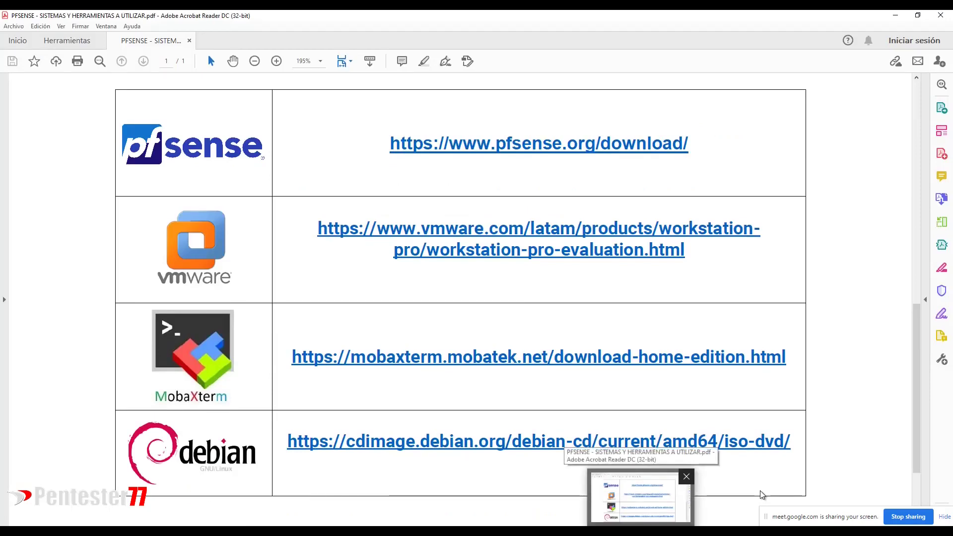
key(alt+Tab)
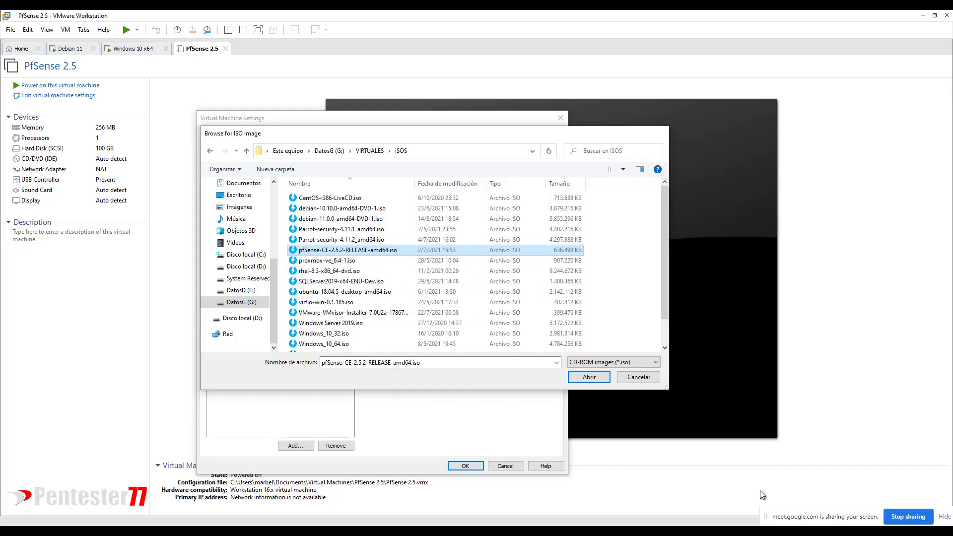
Step: Accept the pfSense ISO as the CD/DVD image and save the PfSense 2.5 VM settings
key(Return)
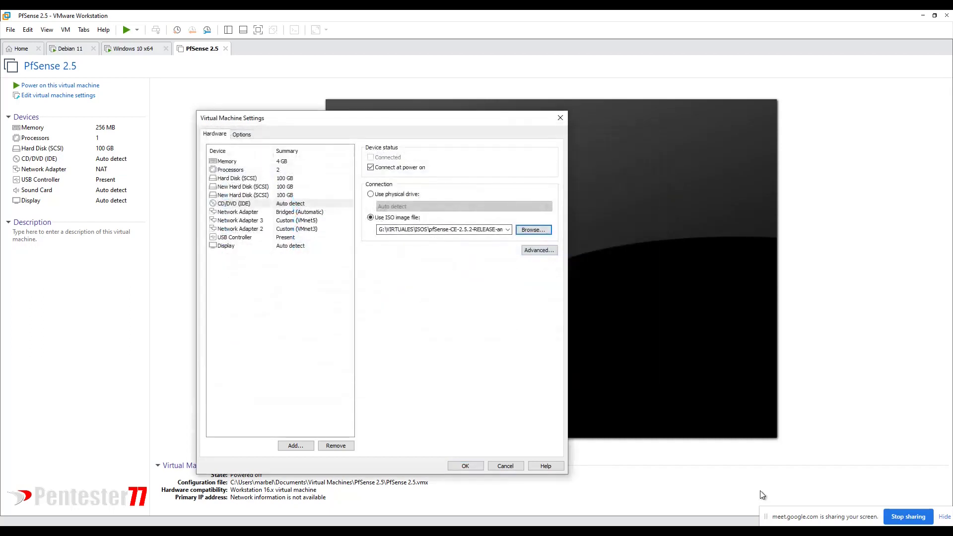
key(Return)
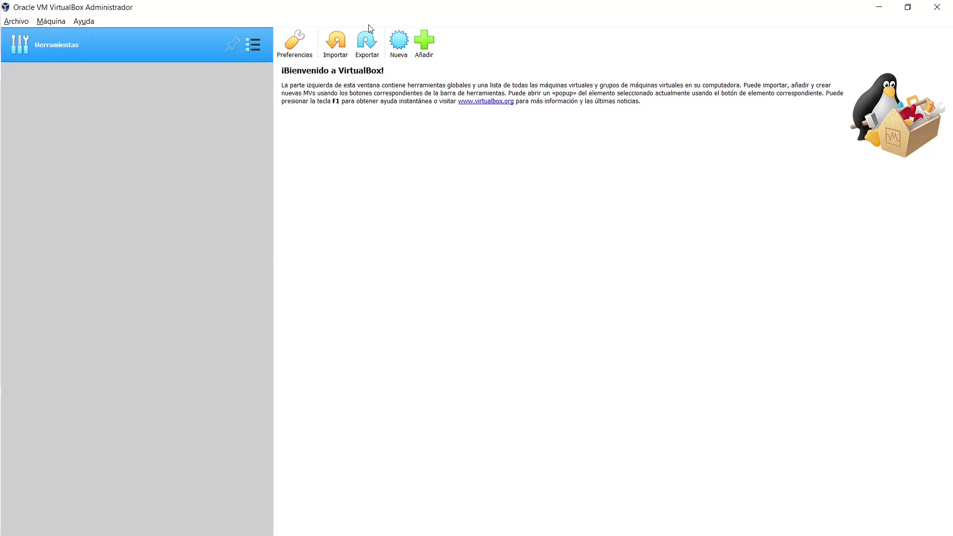
Step: Start a new VirtualBox machine and name it with the user's full name
click(400, 44)
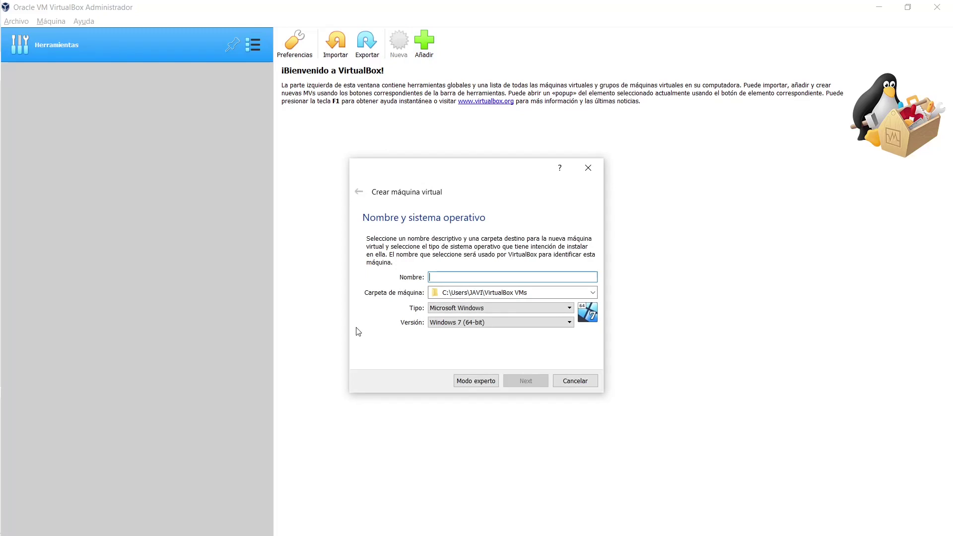
text(FJavieró)
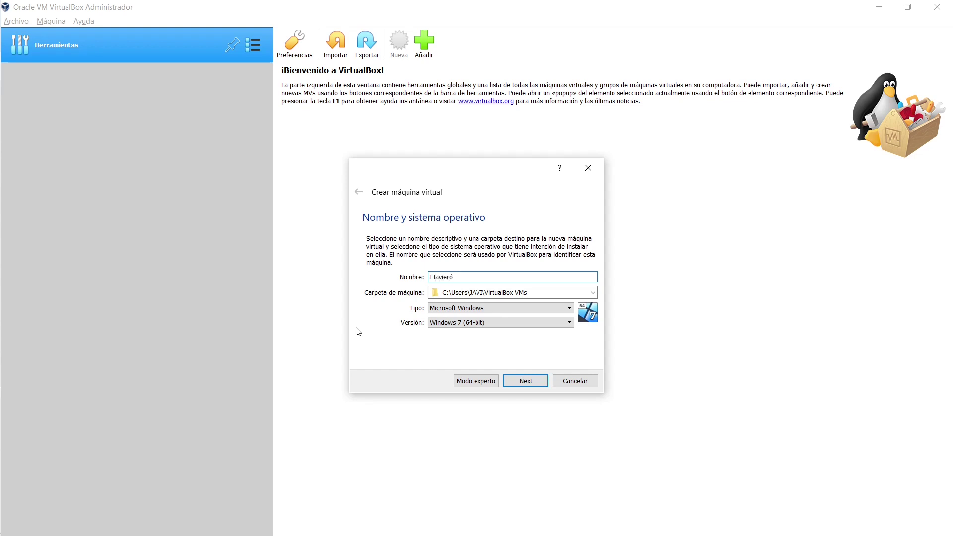
text(pezMota)
key(BackSpace)
key(BackSpace)
key(BackSpace)
text(ota)
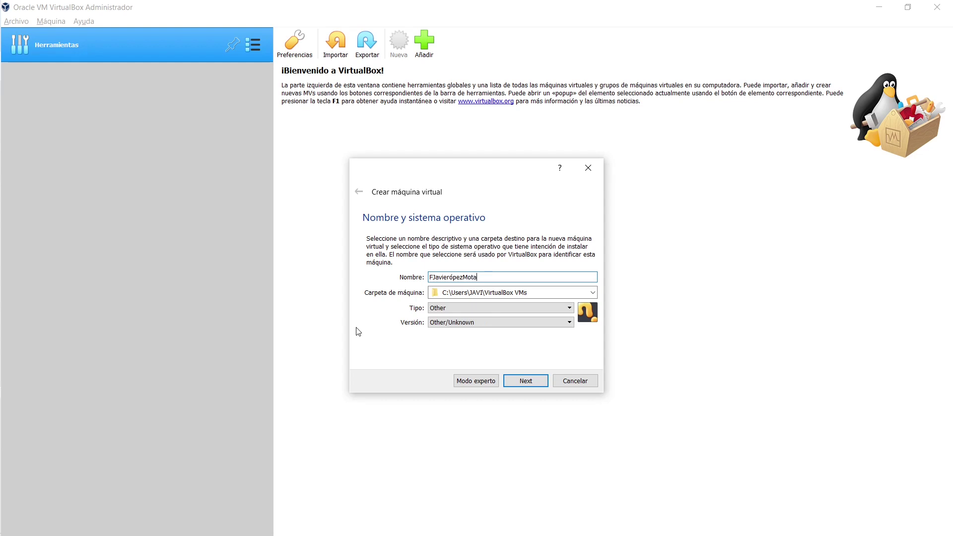
key(BackSpace)
text(L)
key(Left)
text(r)
Step: Set type Linux, version Debian (64-bit), and raise memory above 1024 MB
click(570, 308)
click(534, 323)
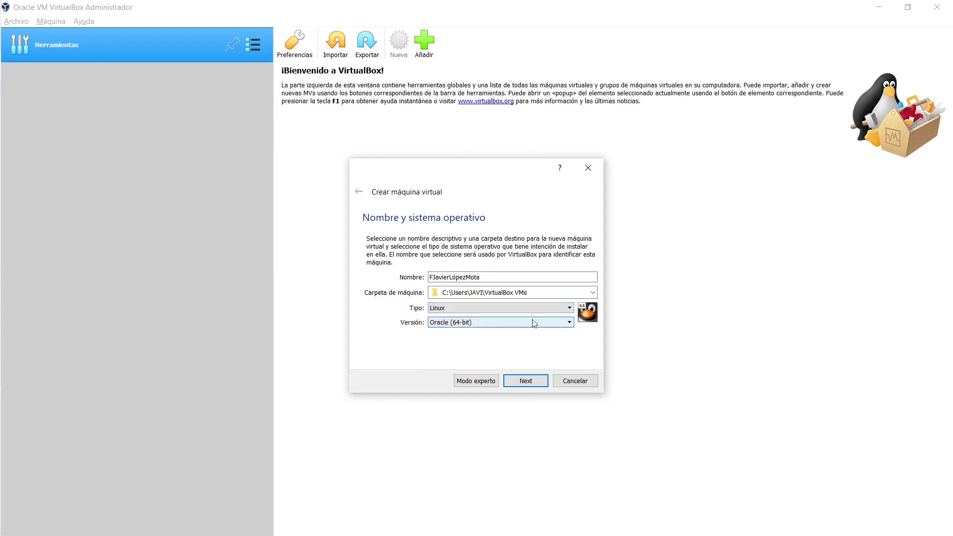
click(569, 323)
click(483, 342)
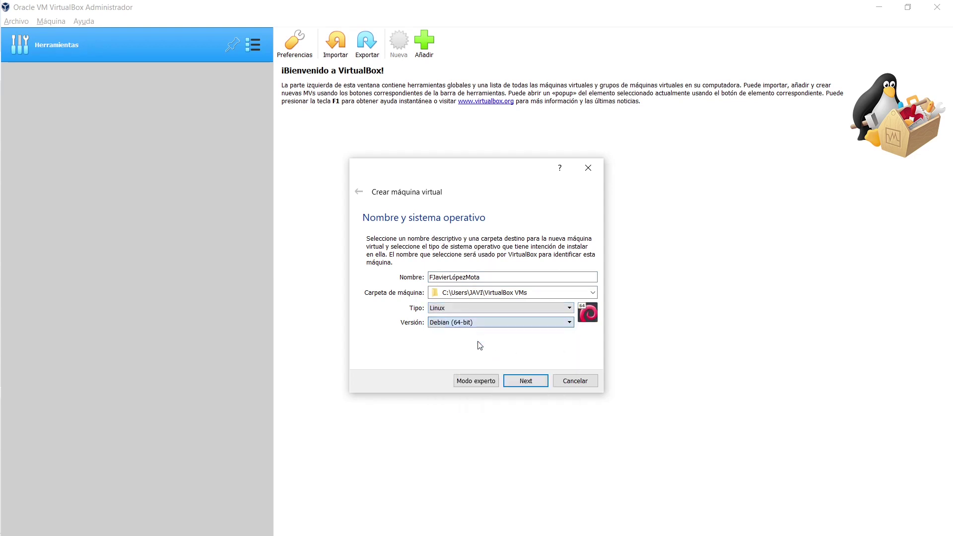
click(530, 384)
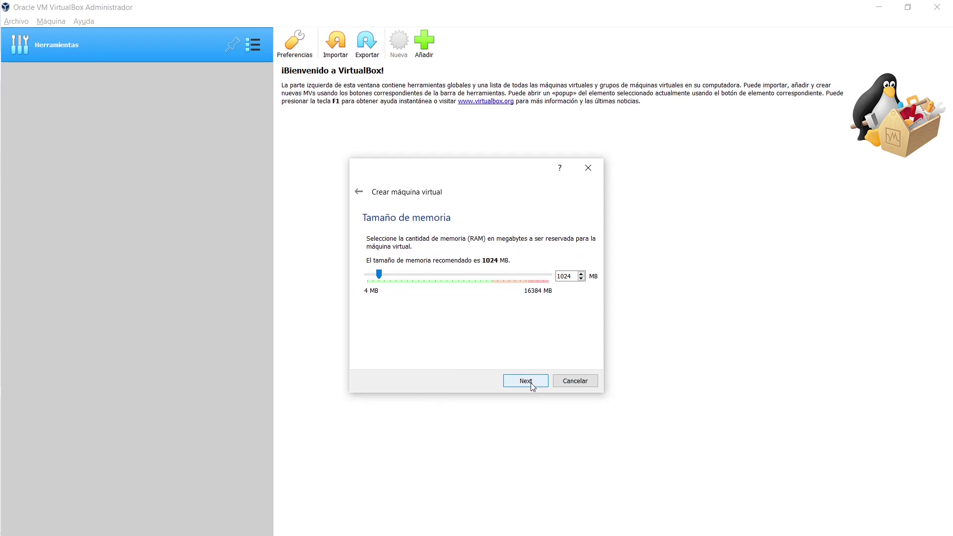
drag(379, 274, 415, 271)
Step: Create a new 100 GB VDI virtual hard disk and finish creating the VM
click(530, 383)
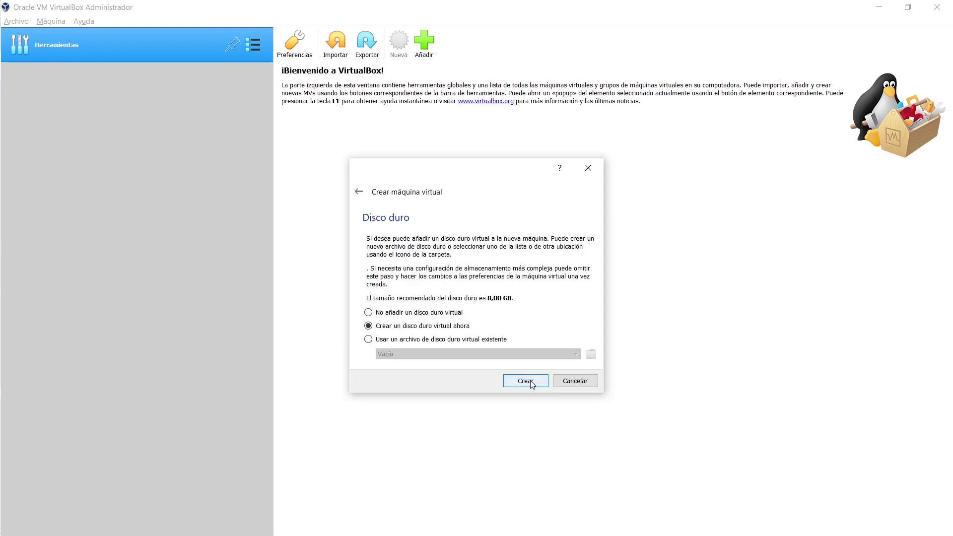
click(526, 382)
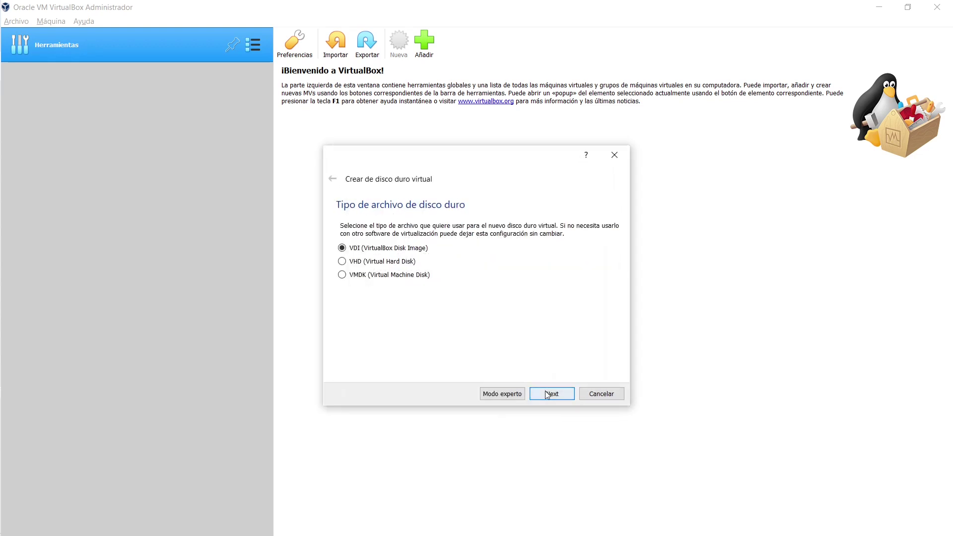
click(547, 395)
click(547, 394)
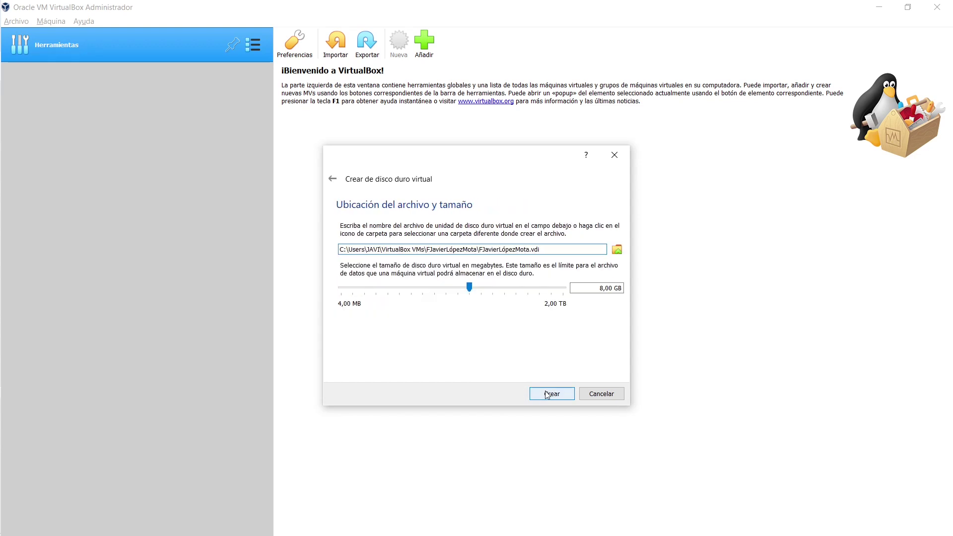
drag(587, 290, 637, 297)
text(100)
click(551, 394)
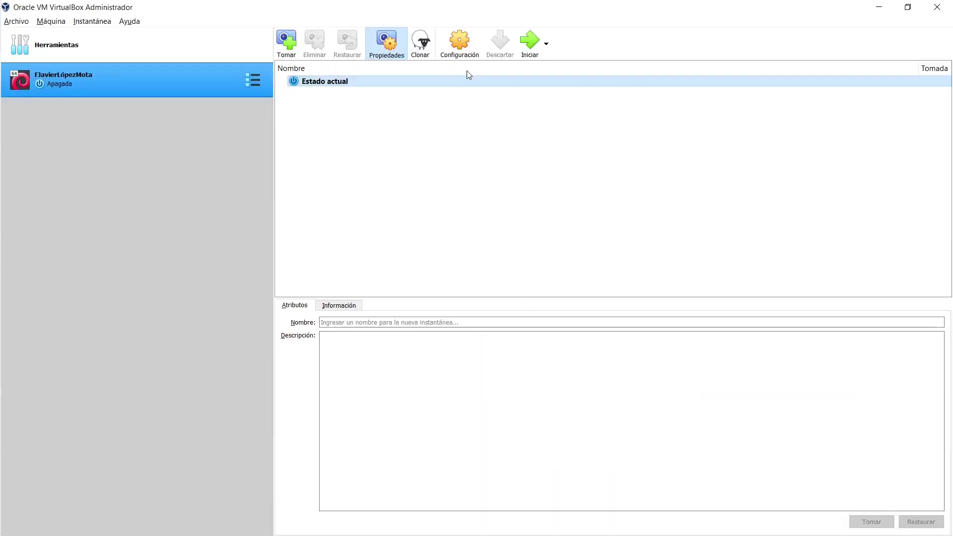
Step: Give the new VM 2 processors and select its SATA controller in Storage settings
click(461, 45)
click(336, 177)
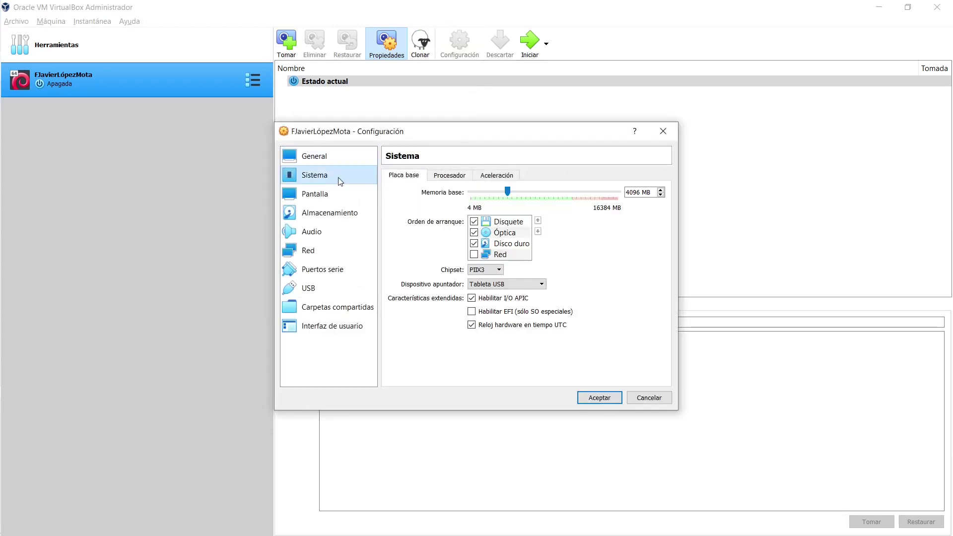
click(449, 176)
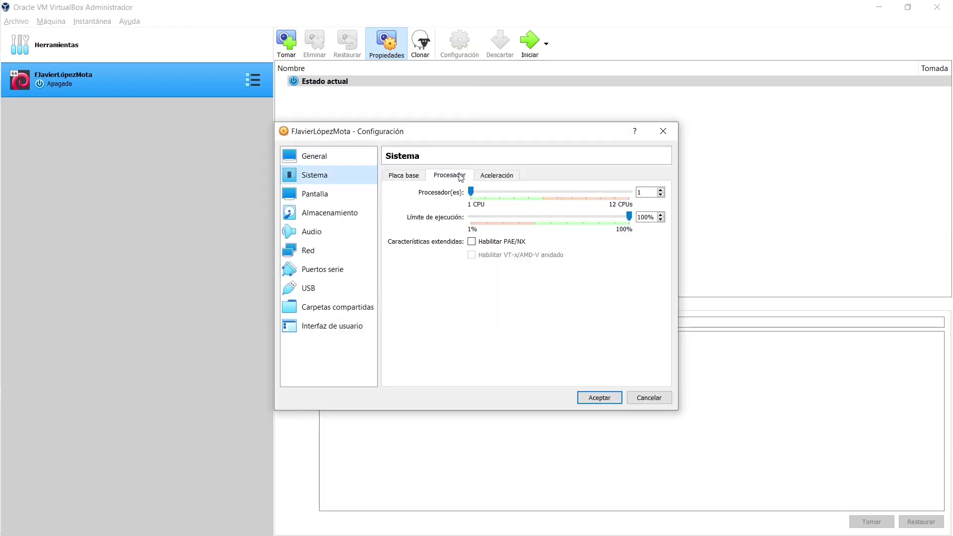
click(662, 190)
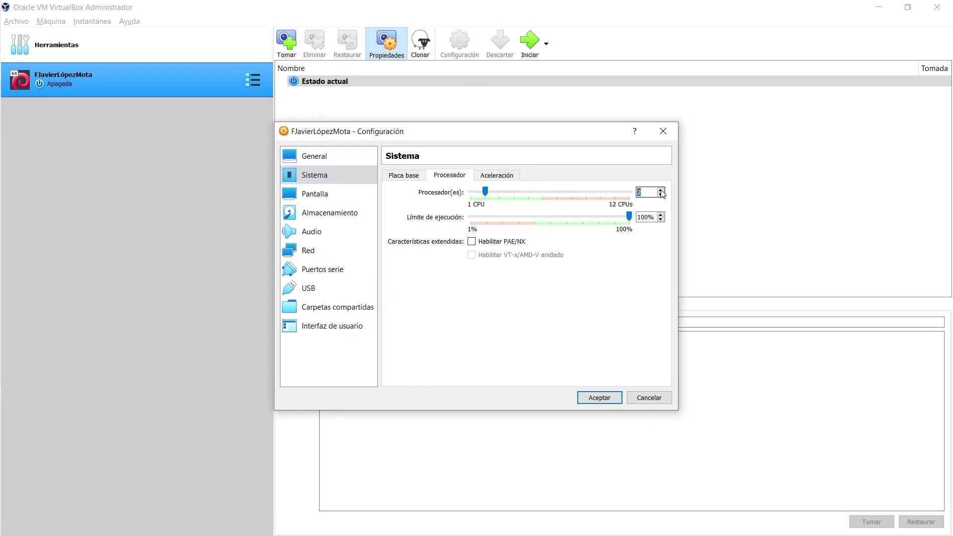
click(321, 219)
click(448, 217)
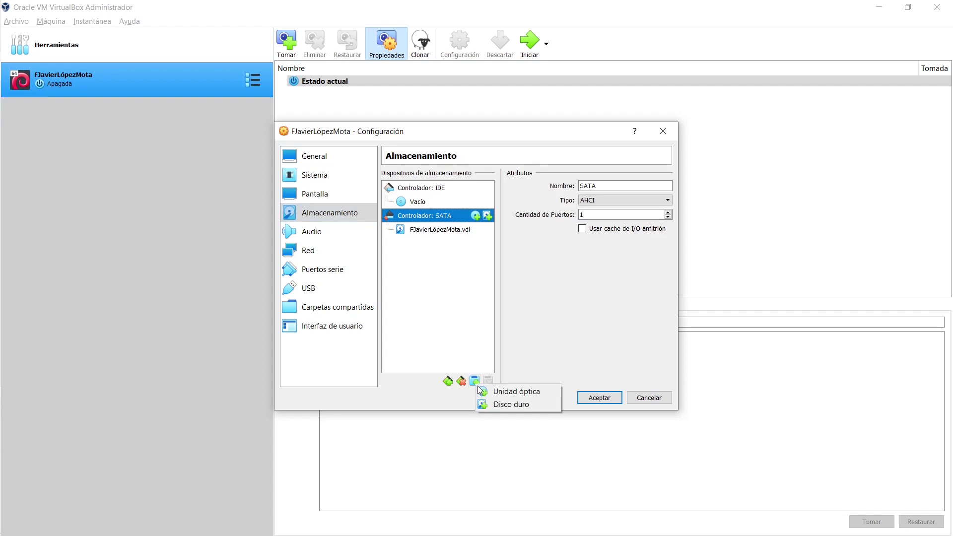
Step: Create a new 100 GB virtual disk and attach it to the SATA controller
click(501, 405)
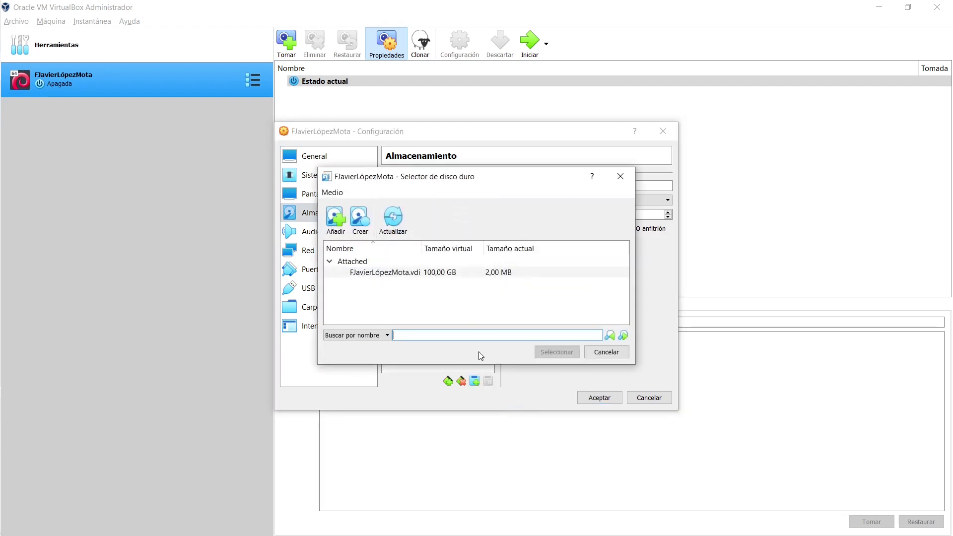
click(367, 222)
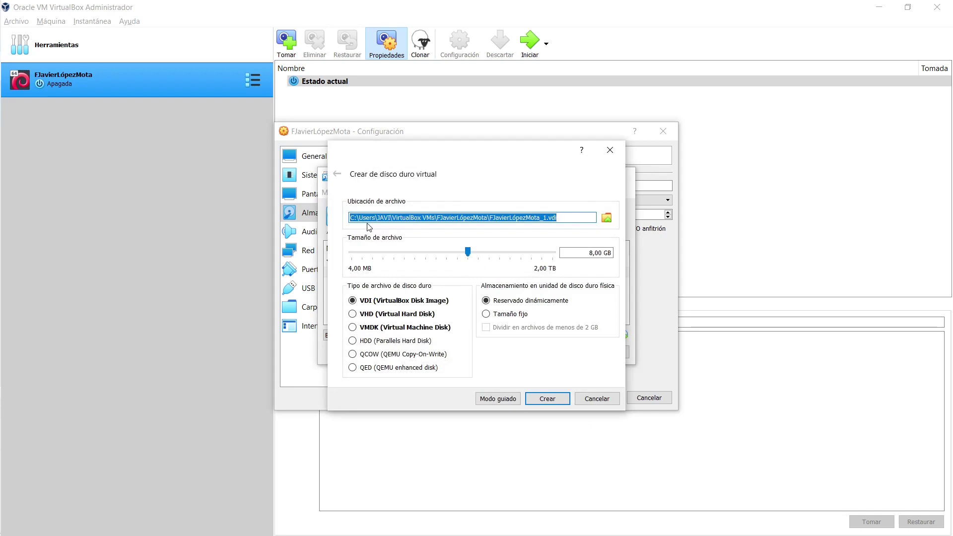
double_click(582, 251)
text(100)
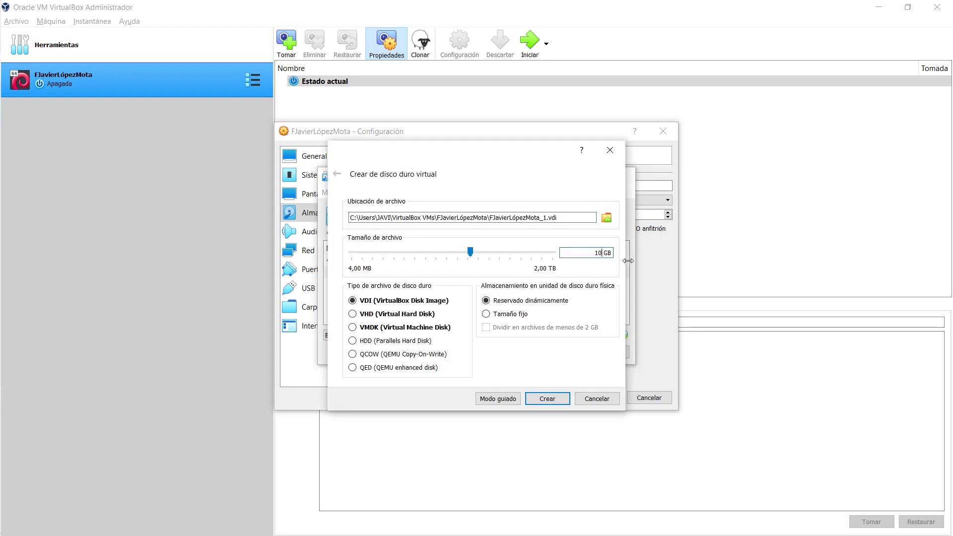
click(558, 399)
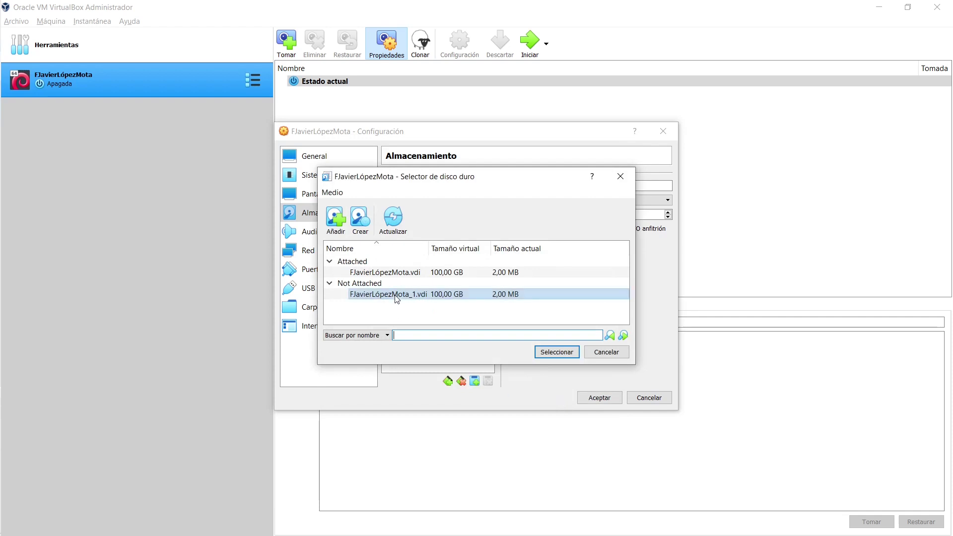
click(569, 350)
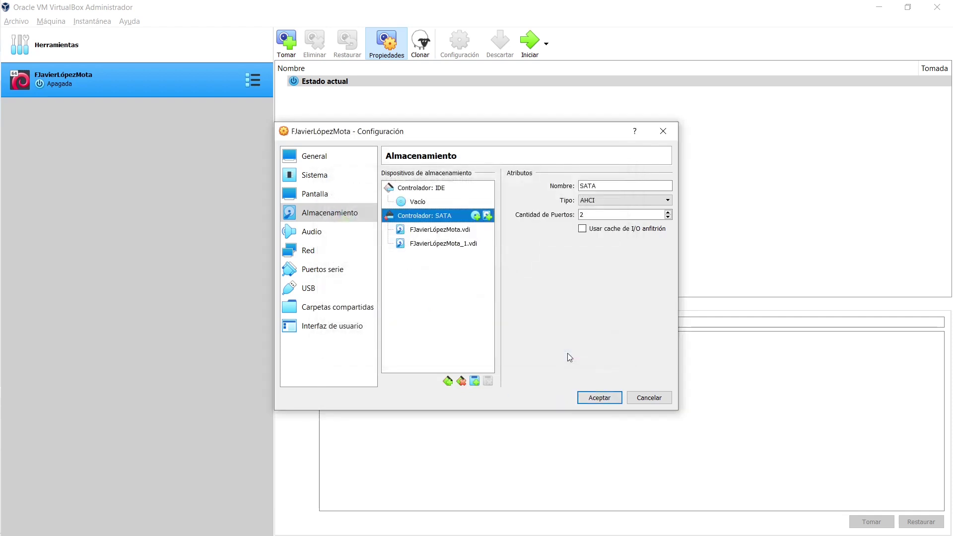
Step: Create and attach a second new virtual disk to the SATA controller
click(487, 215)
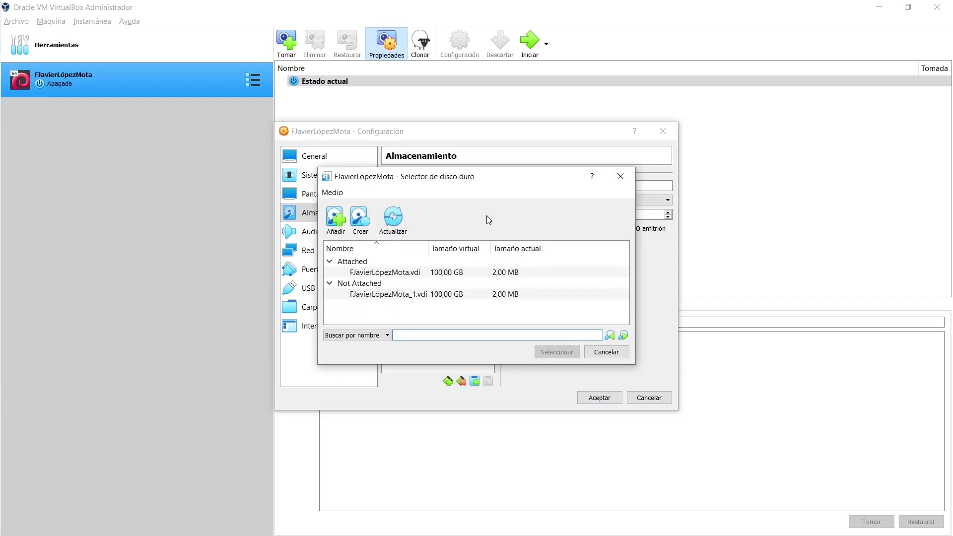
click(360, 219)
double_click(591, 252)
text(100 GB)
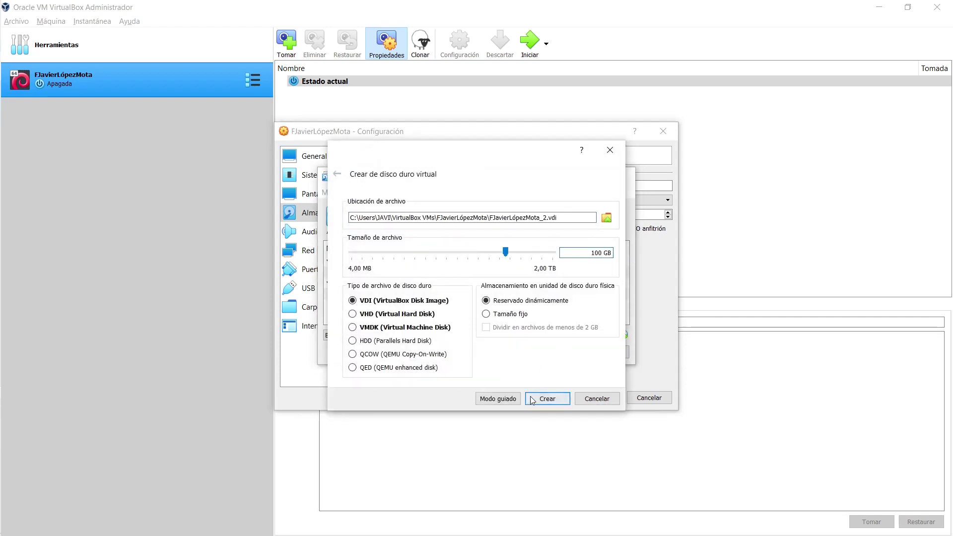
click(538, 397)
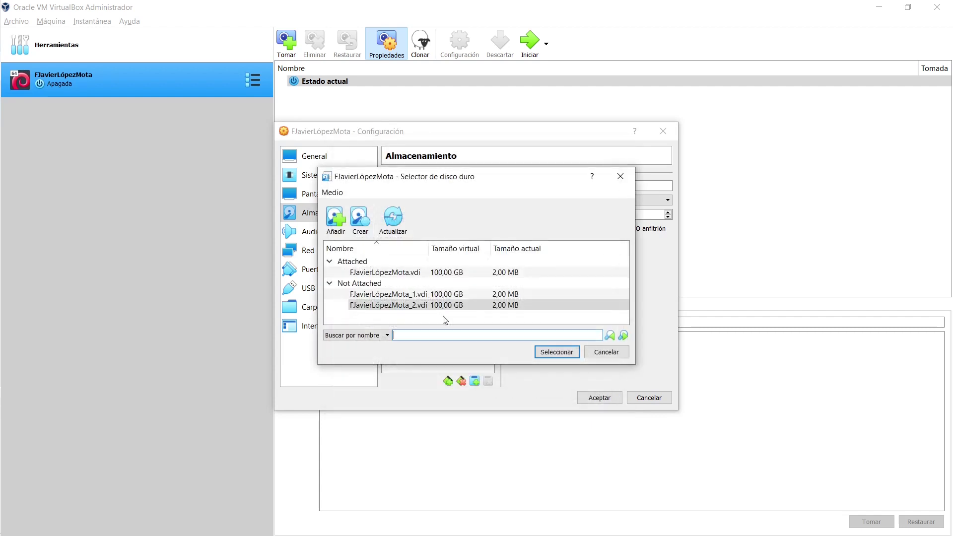
click(568, 353)
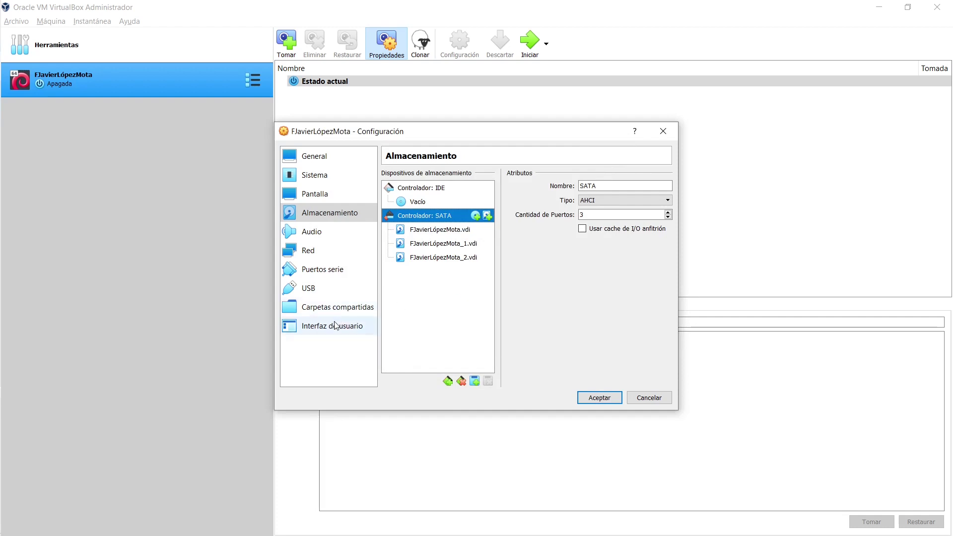
Step: Set adapter 1 to bridged and enable adapter 2 on internal network LAN
click(310, 250)
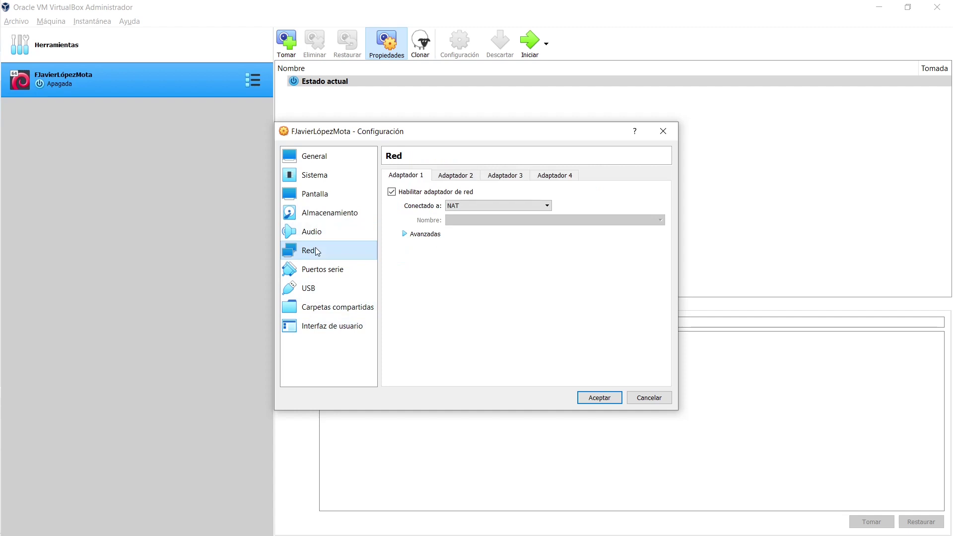
click(472, 206)
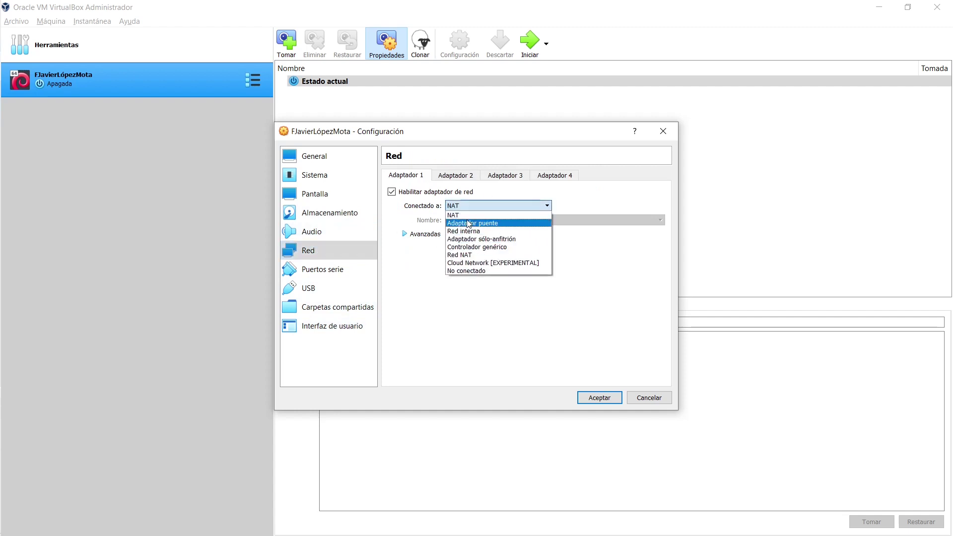
click(469, 223)
click(454, 176)
click(411, 194)
click(484, 206)
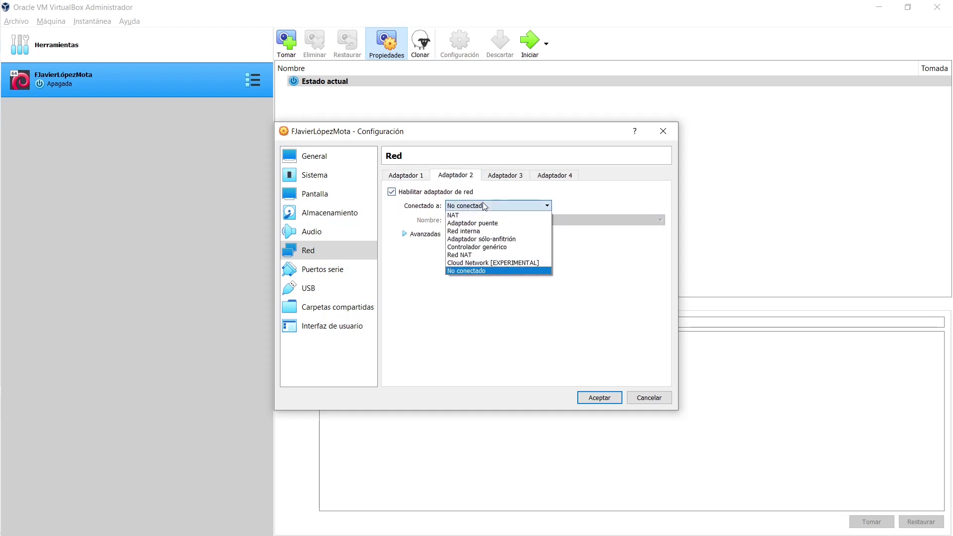
click(479, 231)
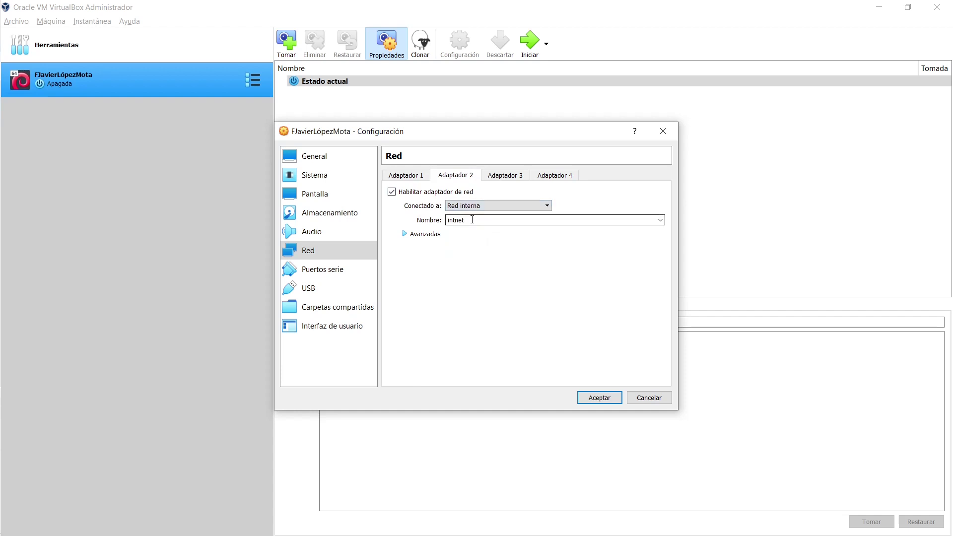
text(LAN)
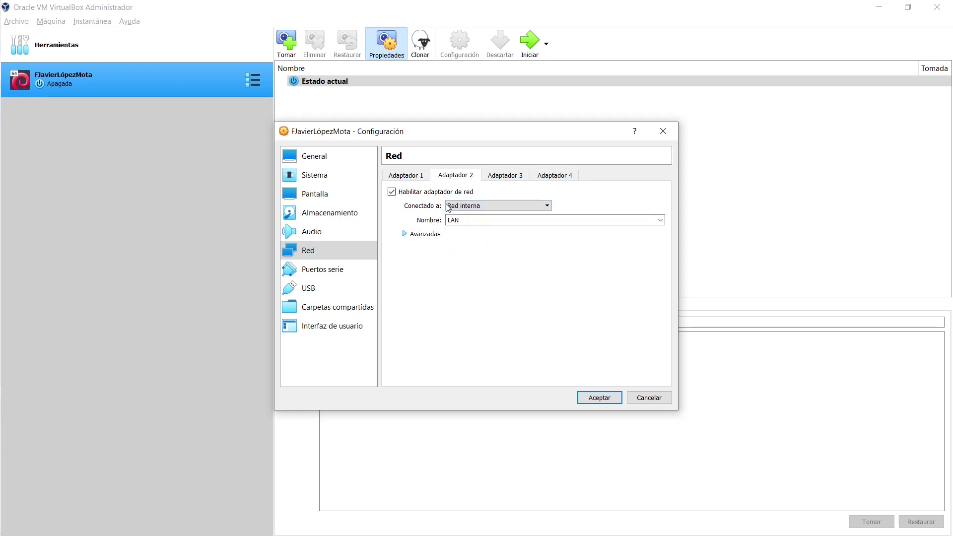
Step: Enable adapter 3 on an internal network named DMZ
click(500, 178)
click(422, 193)
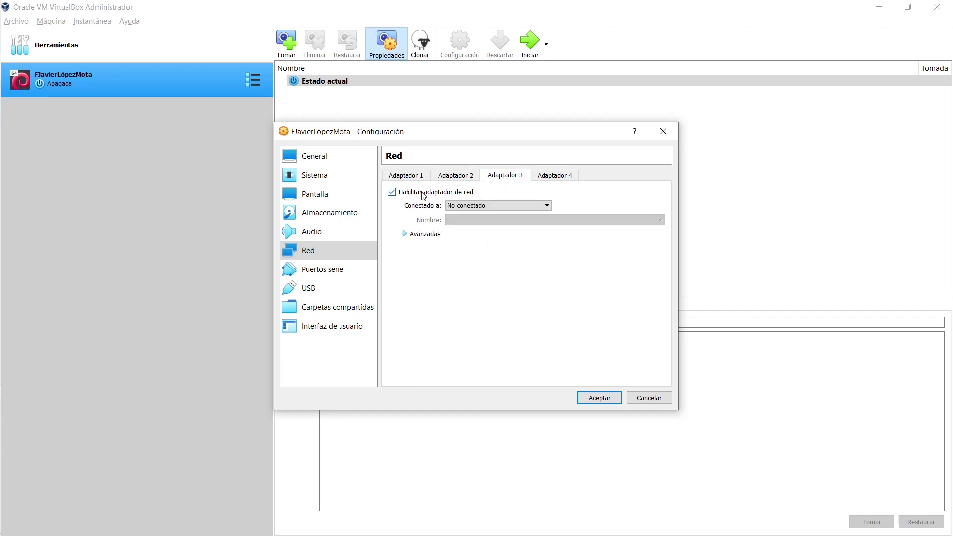
click(477, 206)
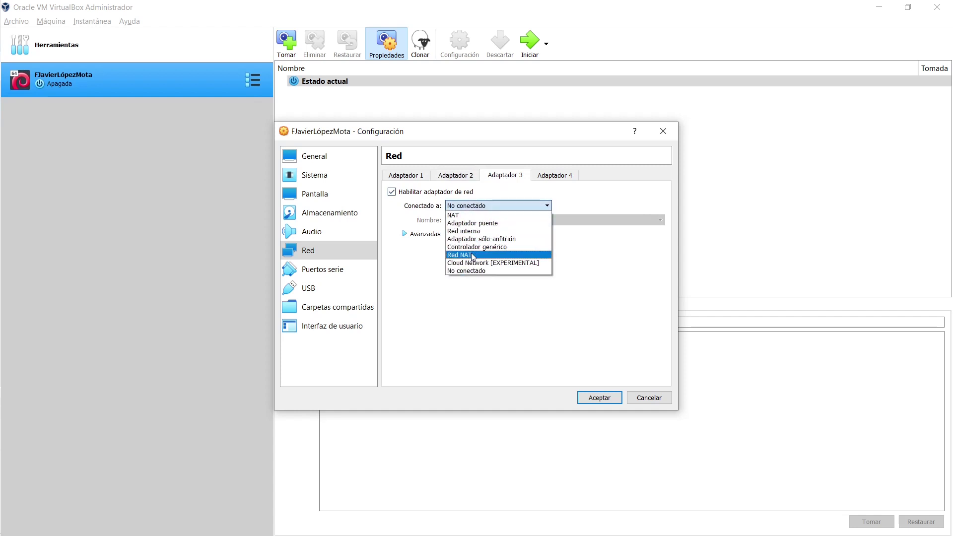
click(466, 231)
double_click(474, 219)
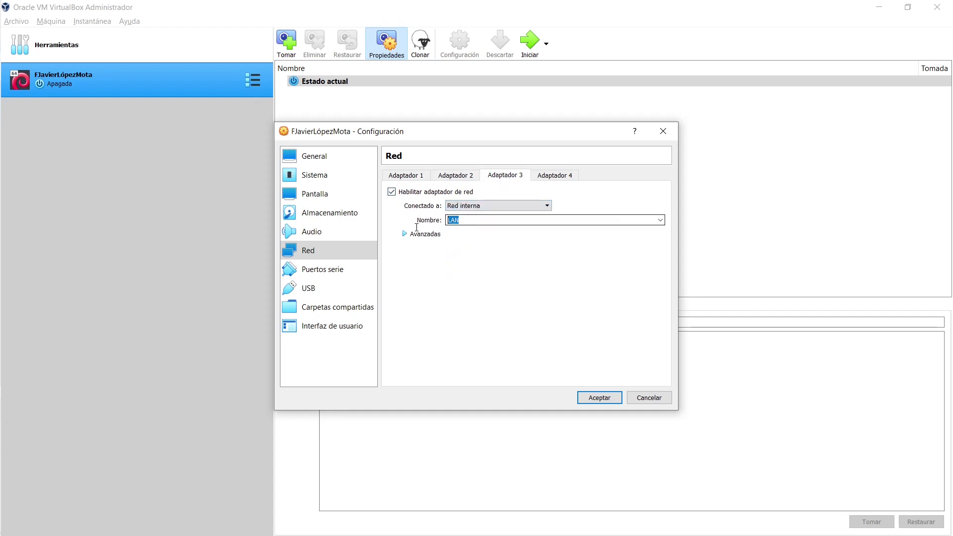
text(DMZ)
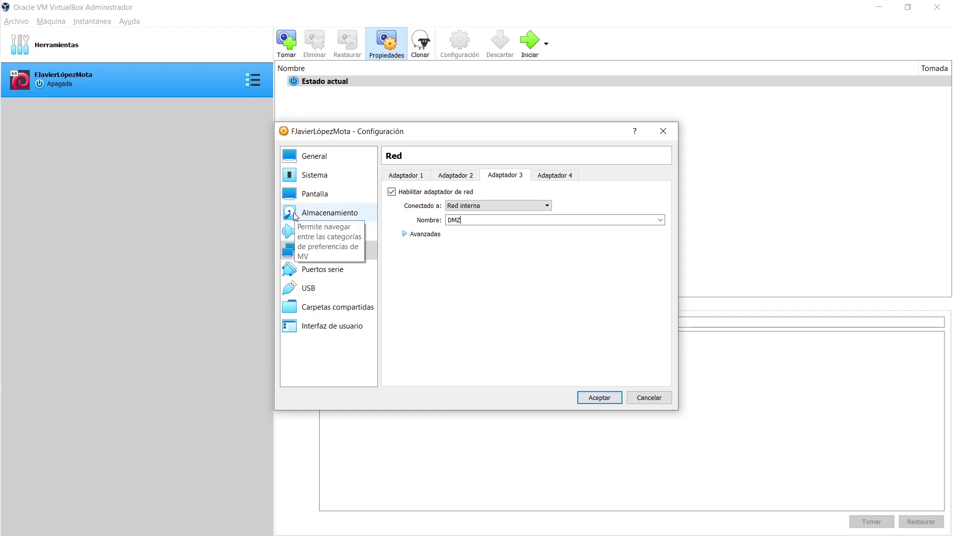
click(293, 212)
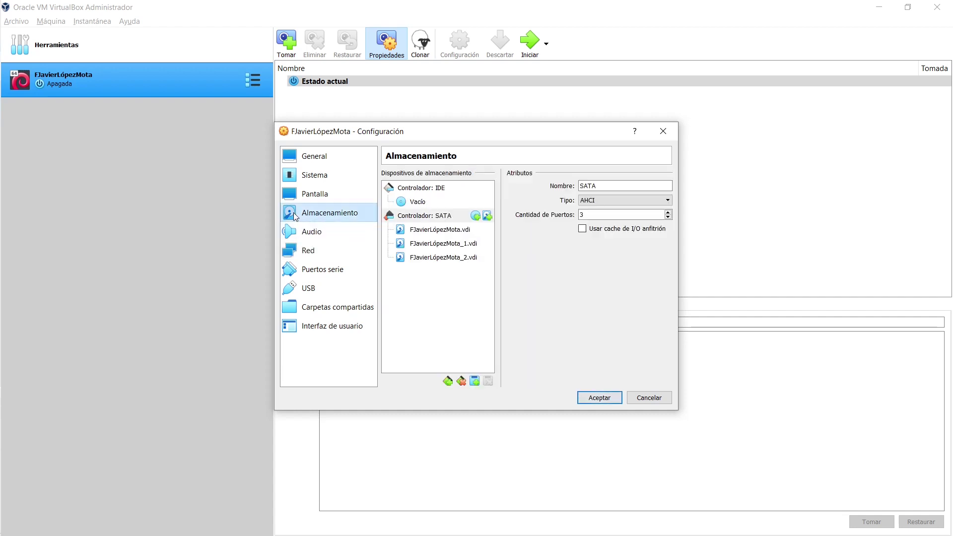
Step: Load pfSense-CE-2.5.2-RELEASE-amd64.iso into the empty IDE optical drive and save the settings
click(421, 203)
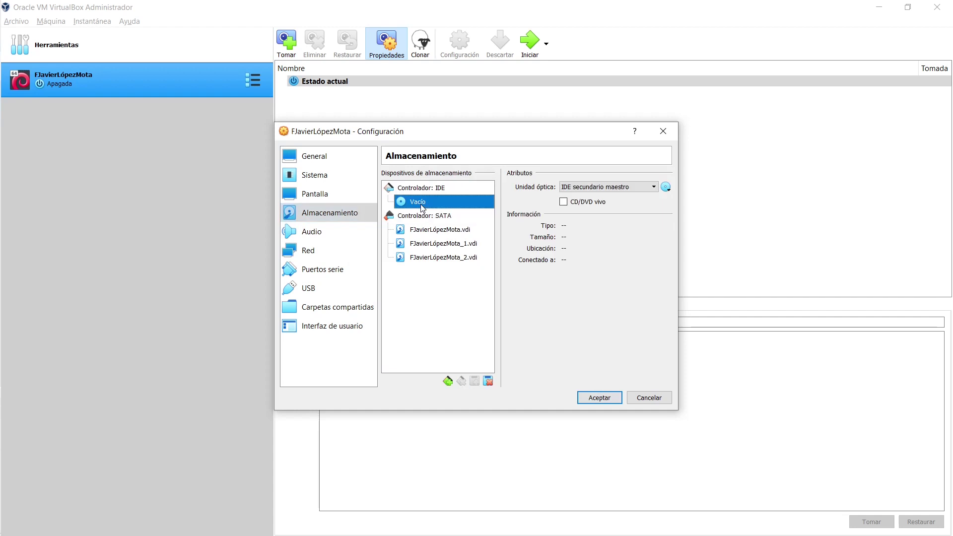
click(666, 187)
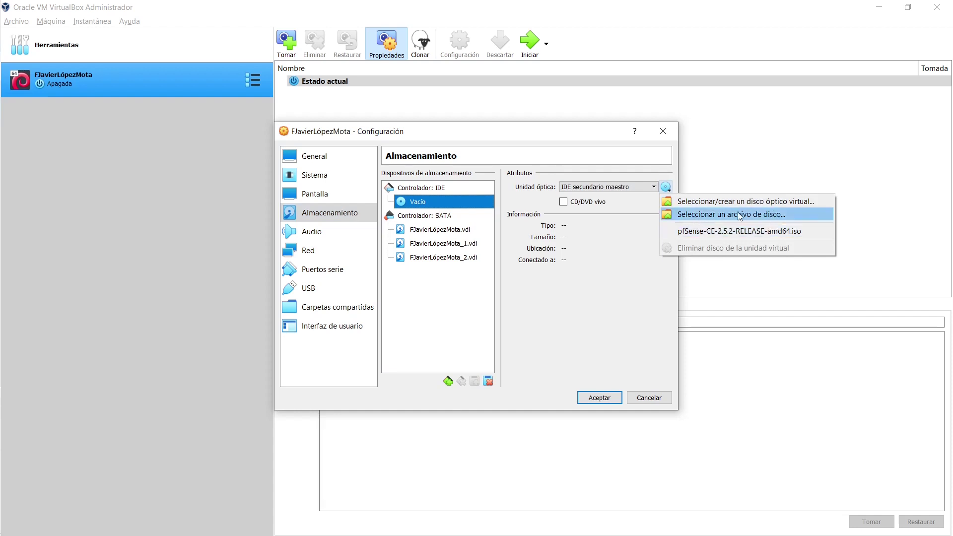
click(707, 230)
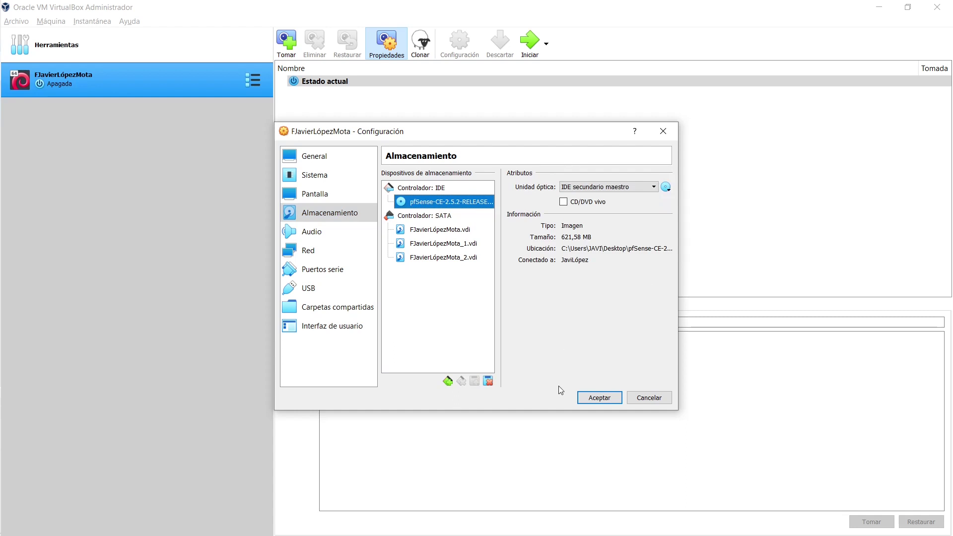
click(600, 399)
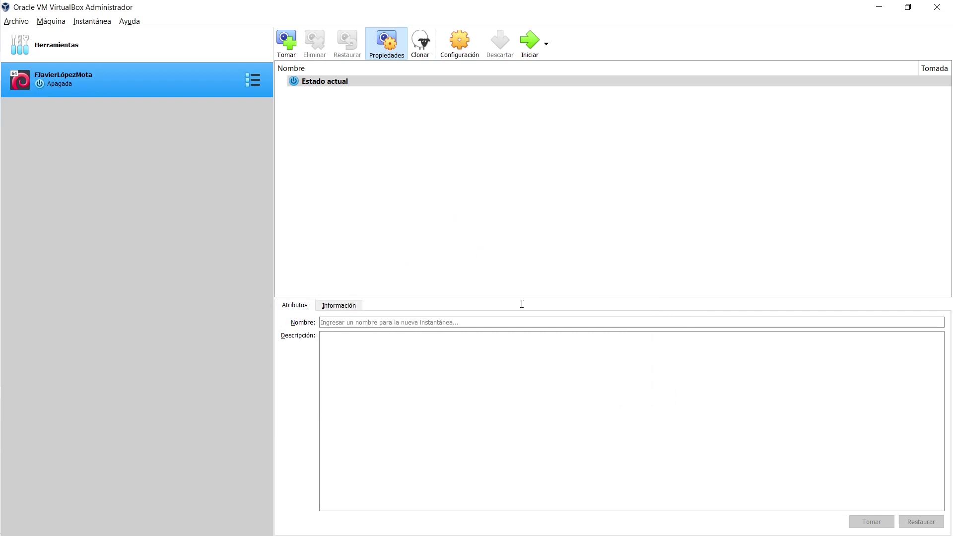
Step: Start the VirtualBox VM and dismiss the keyboard autocapture notice
click(530, 44)
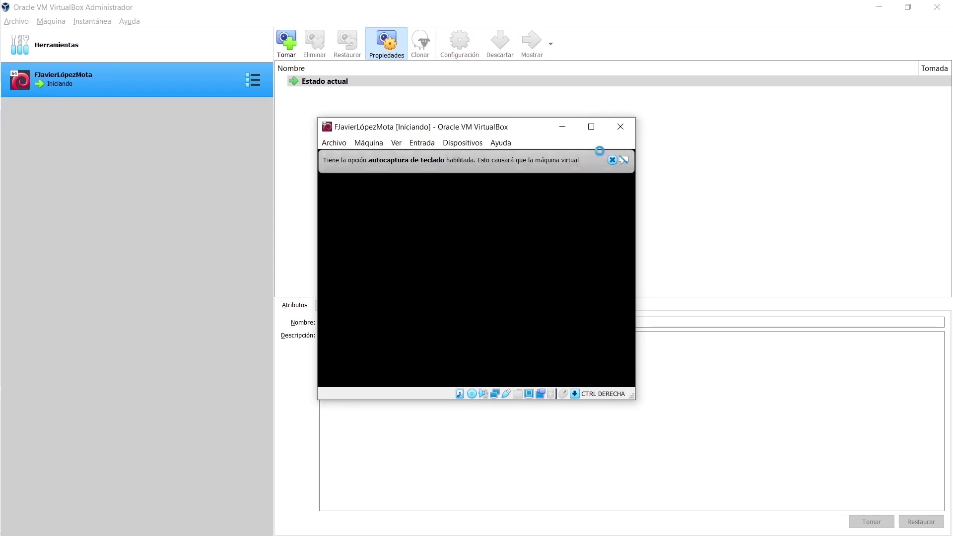
click(612, 160)
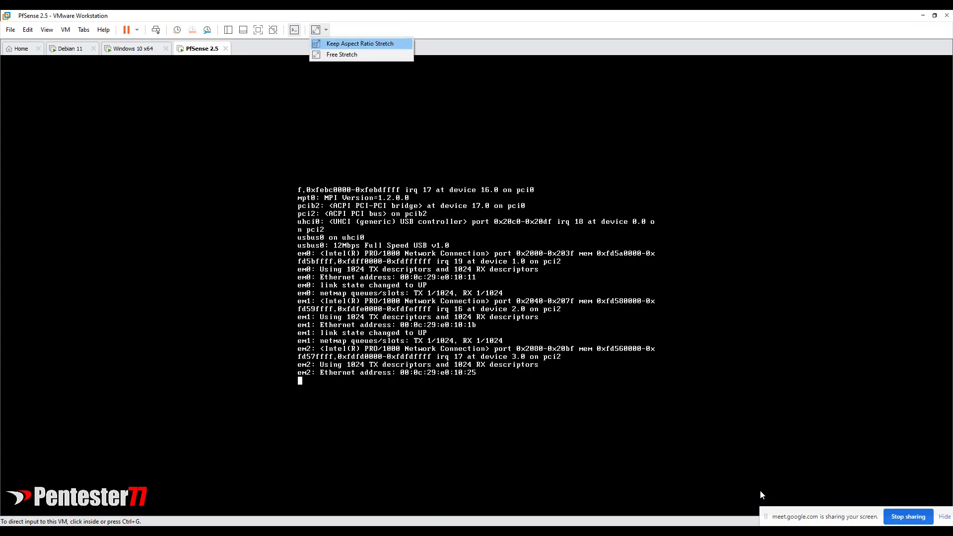
Step: Stretch the PfSense 2.5 console and accept the pfSense copyright and distribution notice
key(Return)
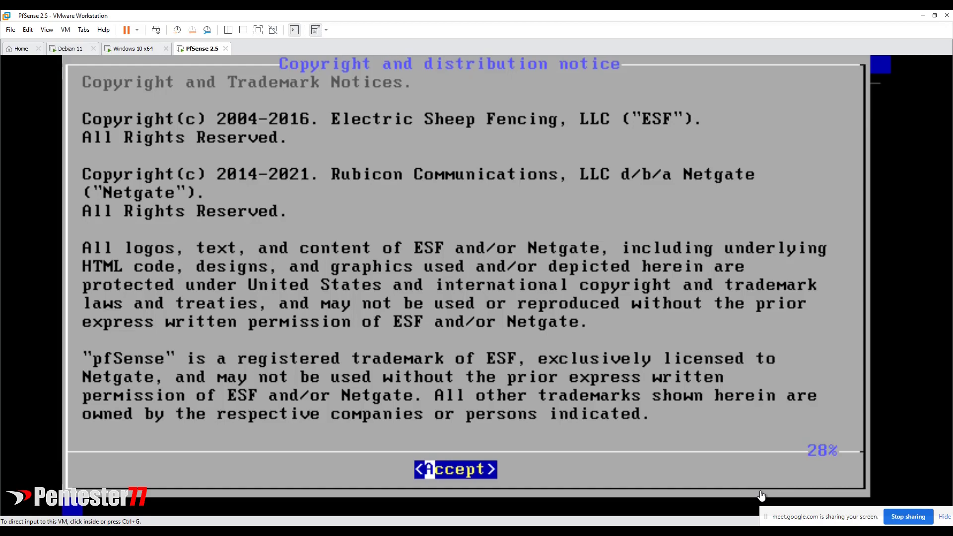
click(761, 495)
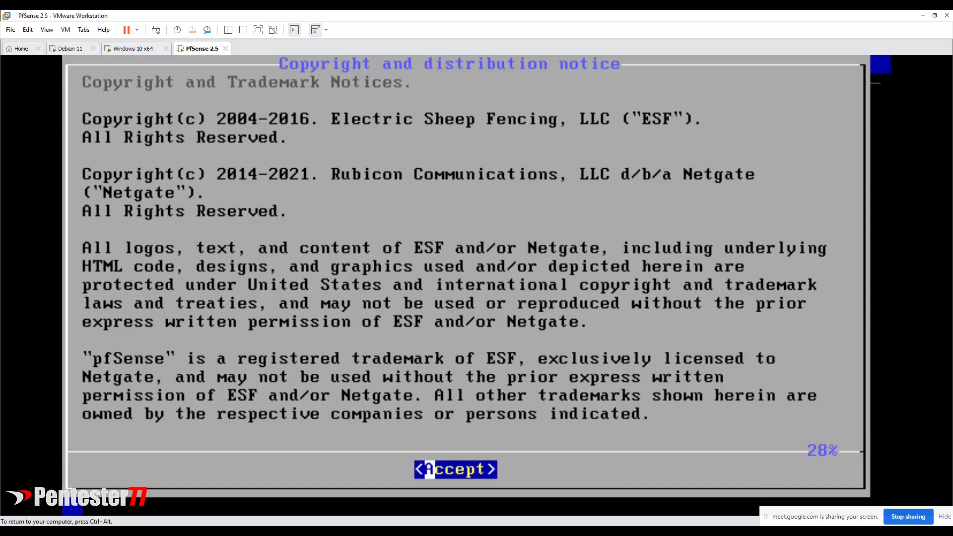
key(Return)
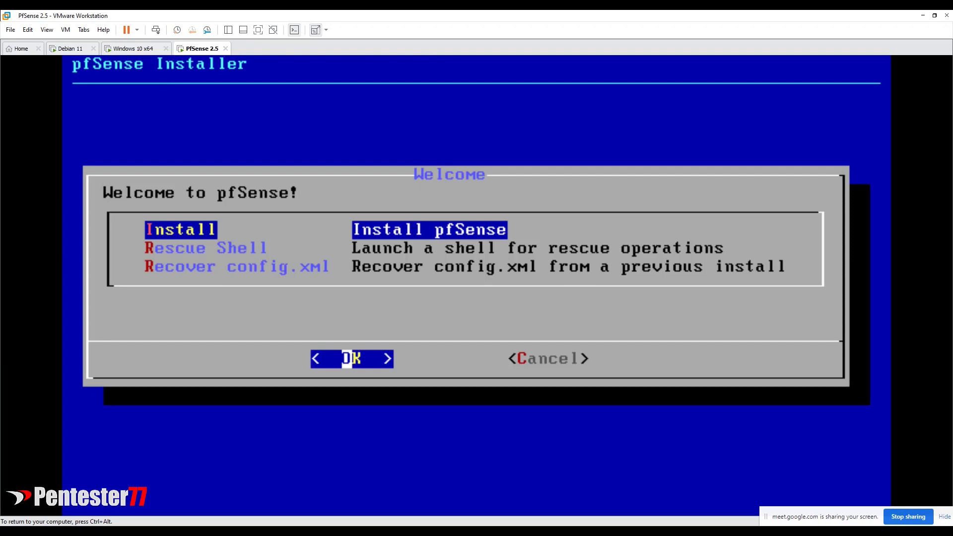
key(Down)
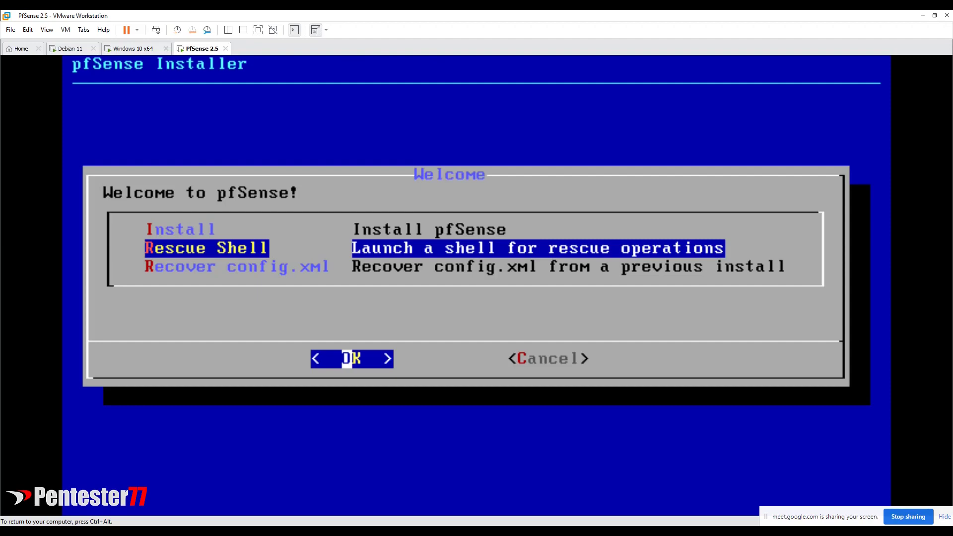
key(Up)
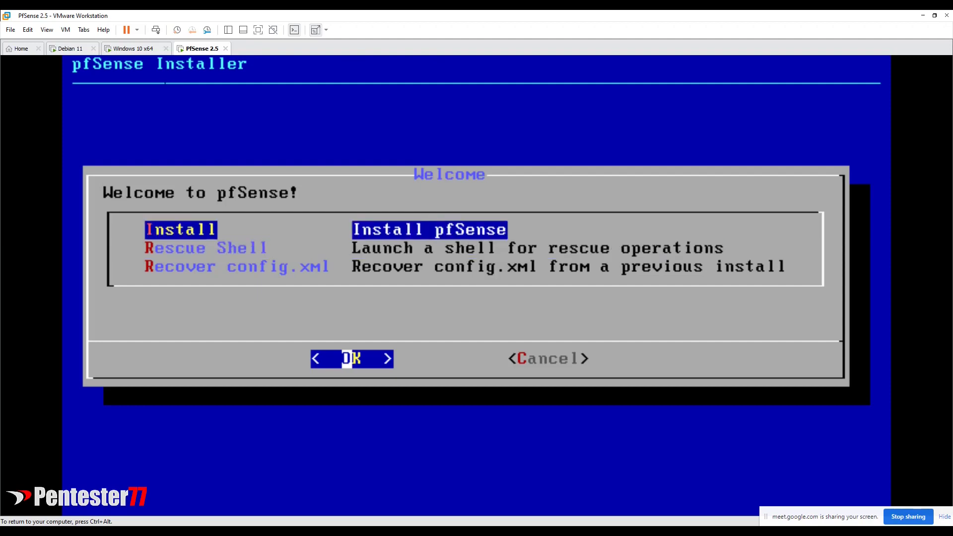
Step: Start the pfSense install and pick the Latin American keymap
key(Return)
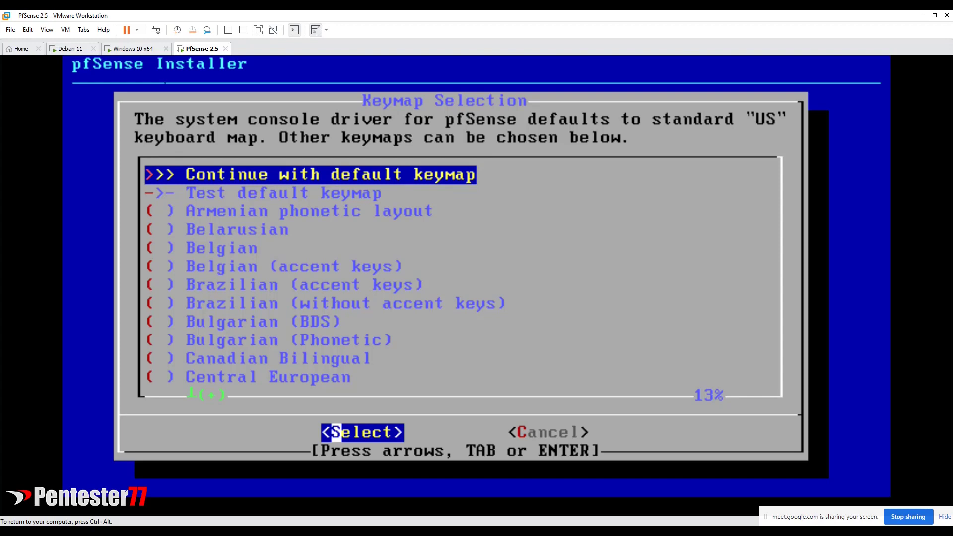
key(Down)
key(Down)
key(Down)
key(Down)
key(Down)
key(Down)
key(Down)
key(Down)
key(Down)
key(Down)
key(Down)
key(Down)
key(Down)
key(Down)
key(Down)
key(Down)
key(Down)
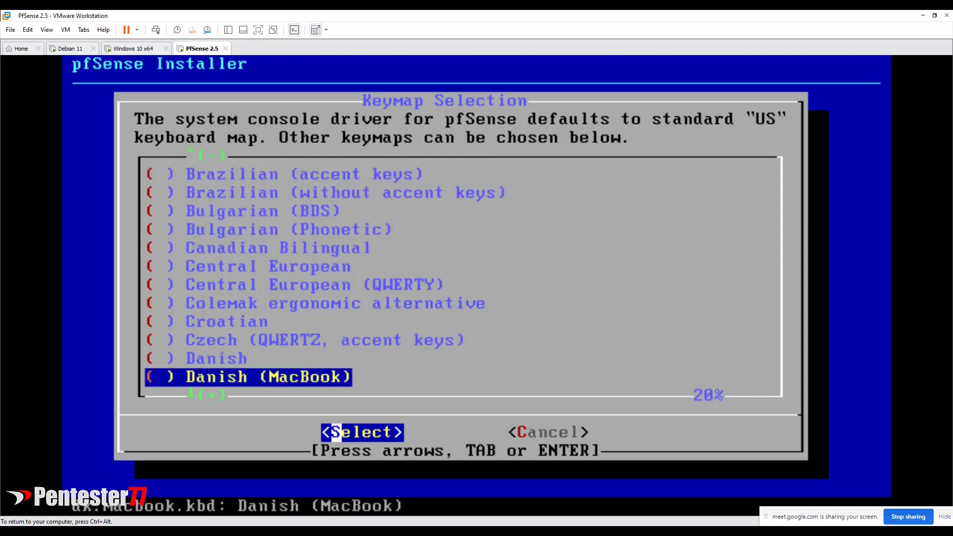
key(Down)
key(Down)
key(Down)
key(Down)
key(Down)
key(Down)
key(Down)
key(Down)
key(Down)
key(Down)
key(Down)
key(Down)
key(Down)
key(Down)
key(Down)
key(Down)
key(Down)
key(Down)
key(Down)
key(Down)
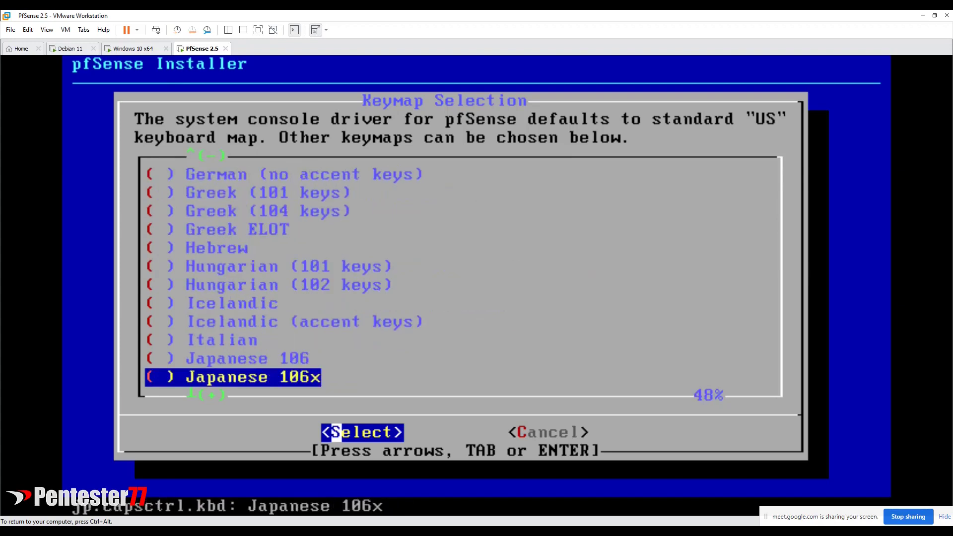
key(Down)
key(Down)
key(Down)
key(Down)
key(Down)
key(Down)
key(Down)
key(Down)
key(Down)
key(Down)
key(Down)
key(Down)
key(Up)
key(Up)
key(Up)
key(Up)
key(Up)
key(Up)
key(Up)
key(Up)
key(Up)
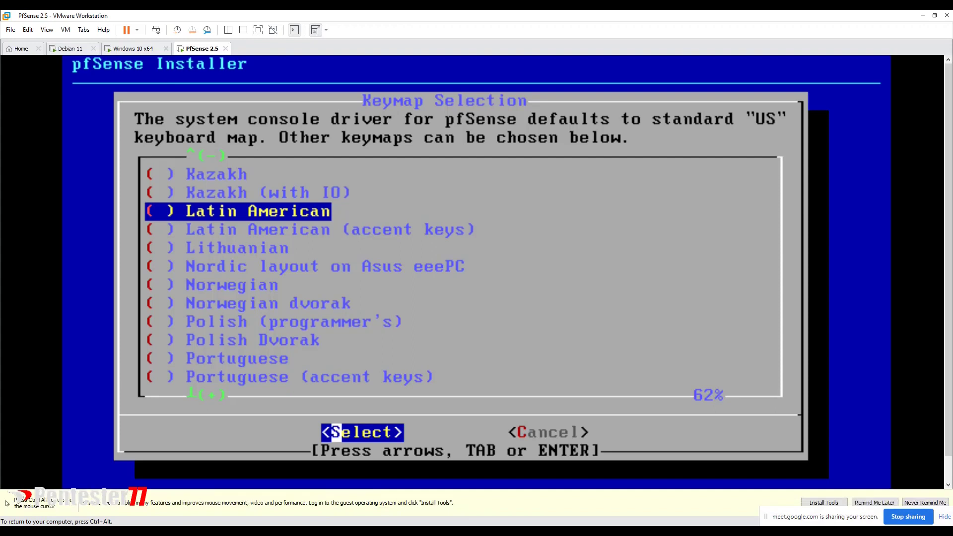
key(Return)
Step: Continue the installer with the latinamerican.kbd keymap
key(Down)
key(Down)
key(Down)
key(Down)
key(Down)
key(Down)
key(Down)
key(Down)
key(Down)
key(Down)
key(Down)
key(Down)
key(Down)
key(Down)
key(Down)
key(Down)
key(Down)
key(Down)
key(Down)
key(Down)
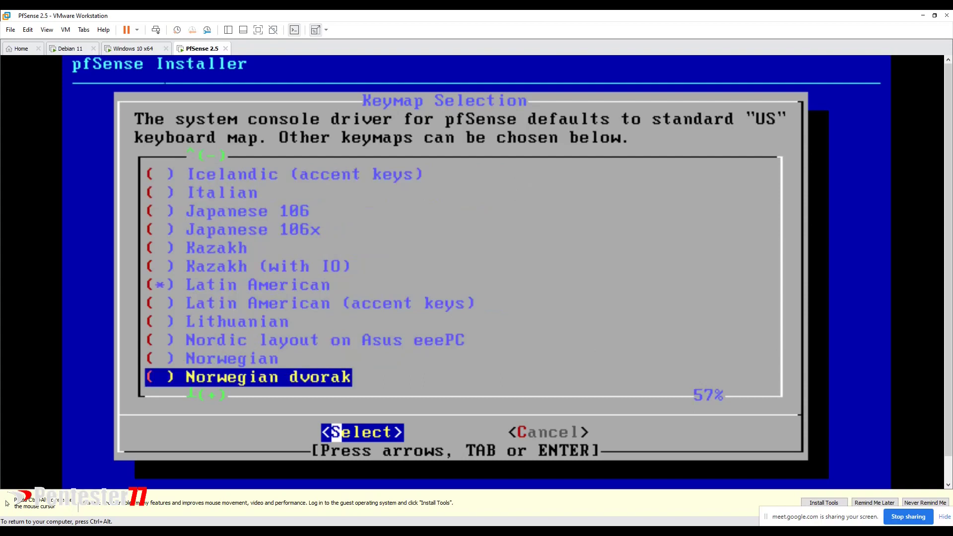
key(Up)
key(Up)
key(Up)
key(Up)
key(Up)
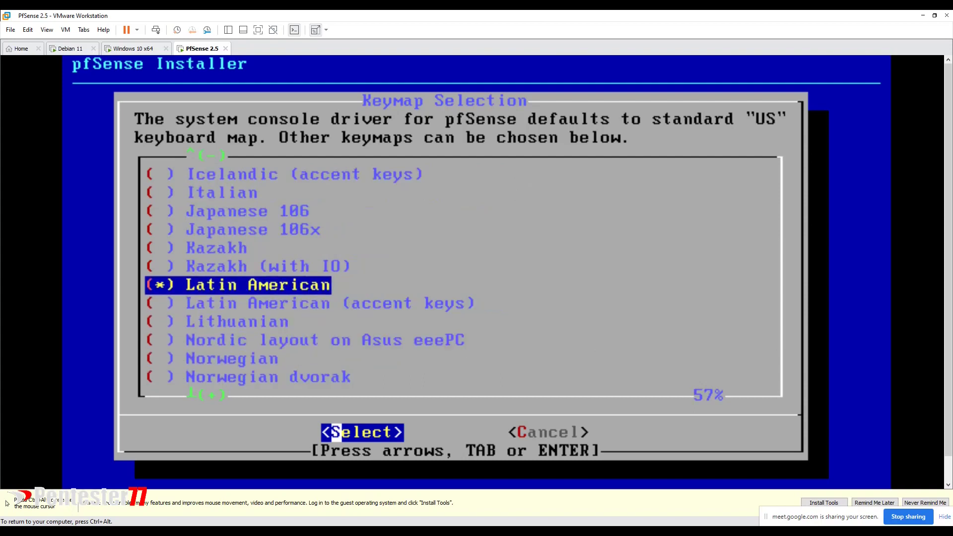
key(ctrl+alt)
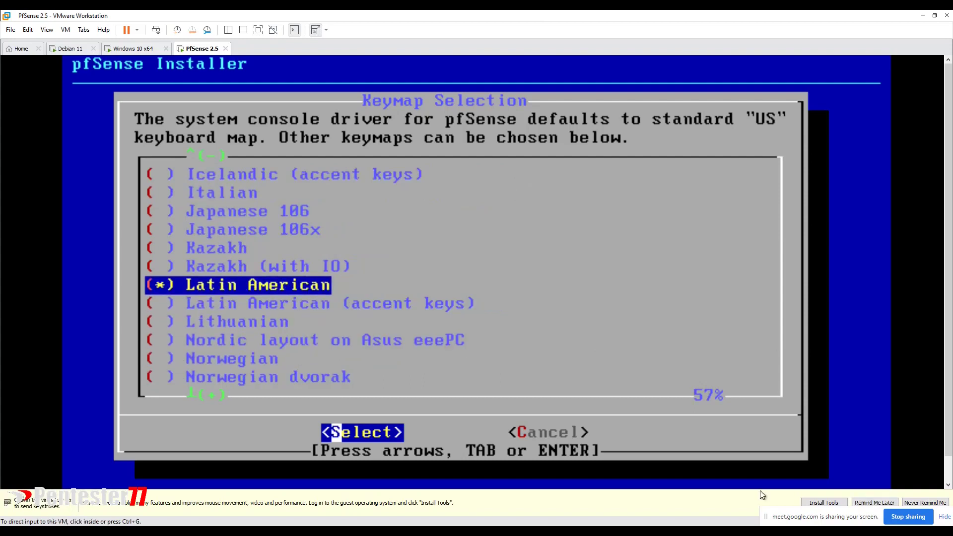
click(761, 495)
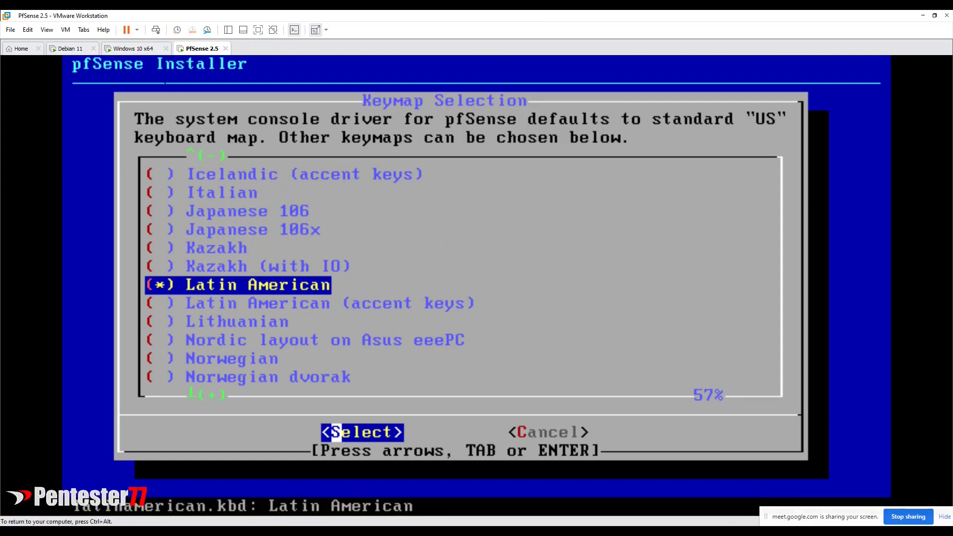
key(Up)
key(Up)
key(Up)
key(Up)
key(Up)
key(Up)
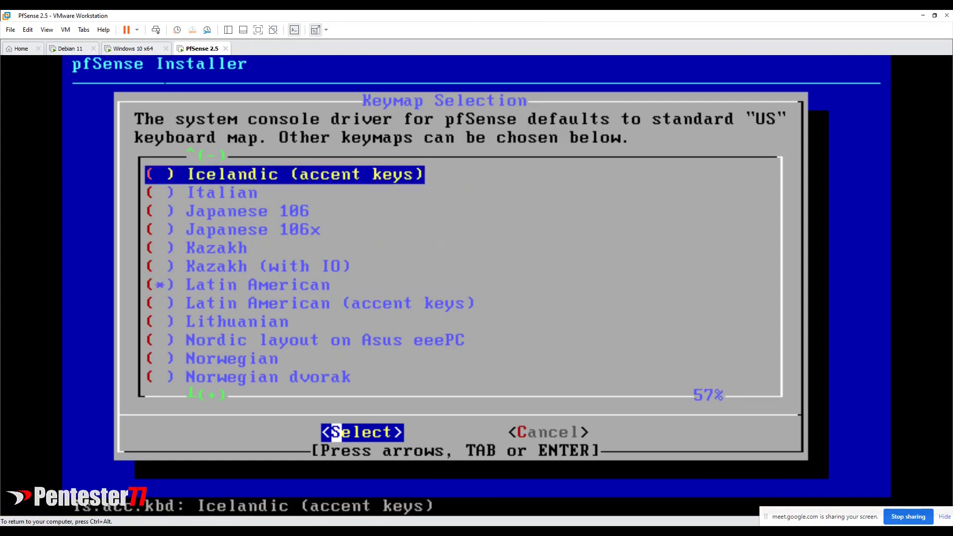
key(Up)
key(Up)
key(Up)
key(Up)
key(Up)
key(Up)
key(Up)
key(Up)
key(Up)
key(Up)
key(Up)
key(Up)
key(Up)
key(Up)
key(Up)
key(Up)
key(Up)
key(Up)
key(Up)
key(Up)
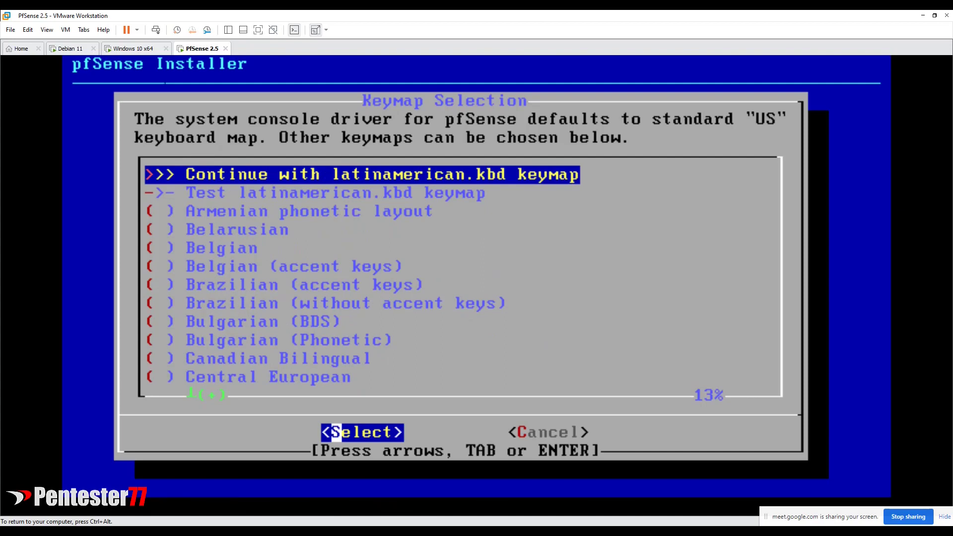
key(Return)
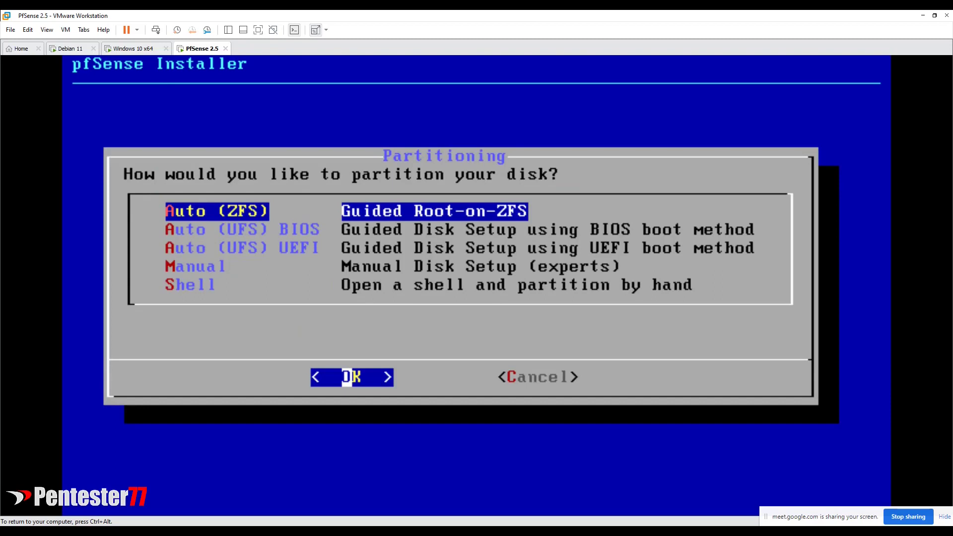
key(Down)
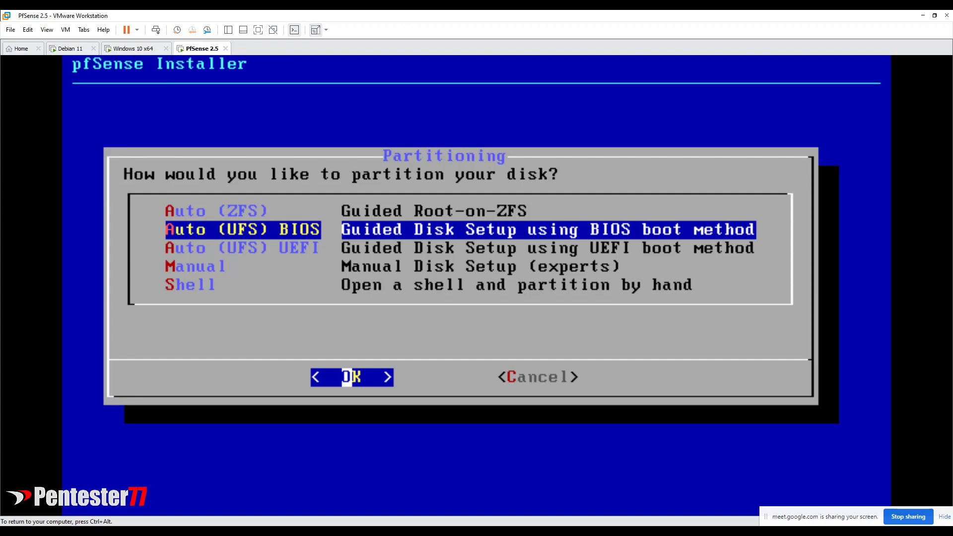
key(Down)
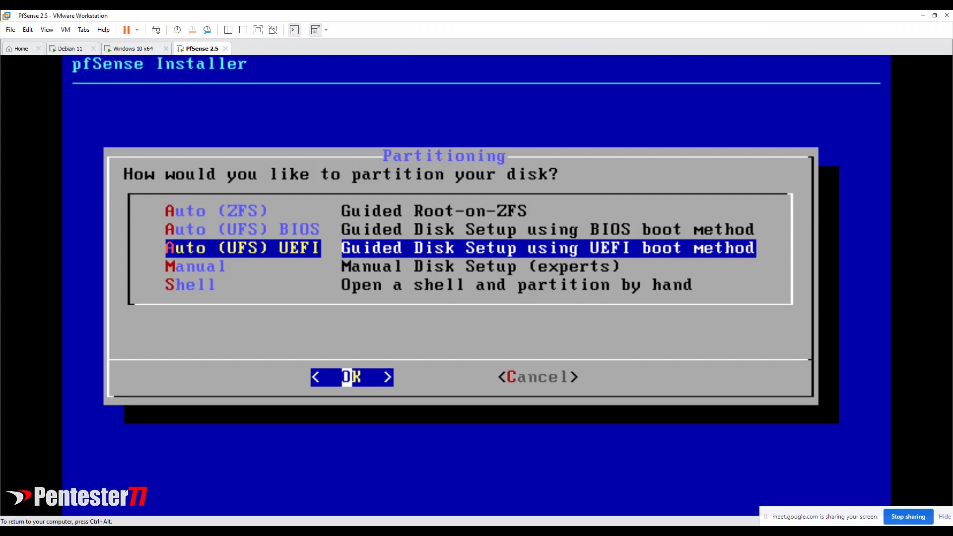
key(Up)
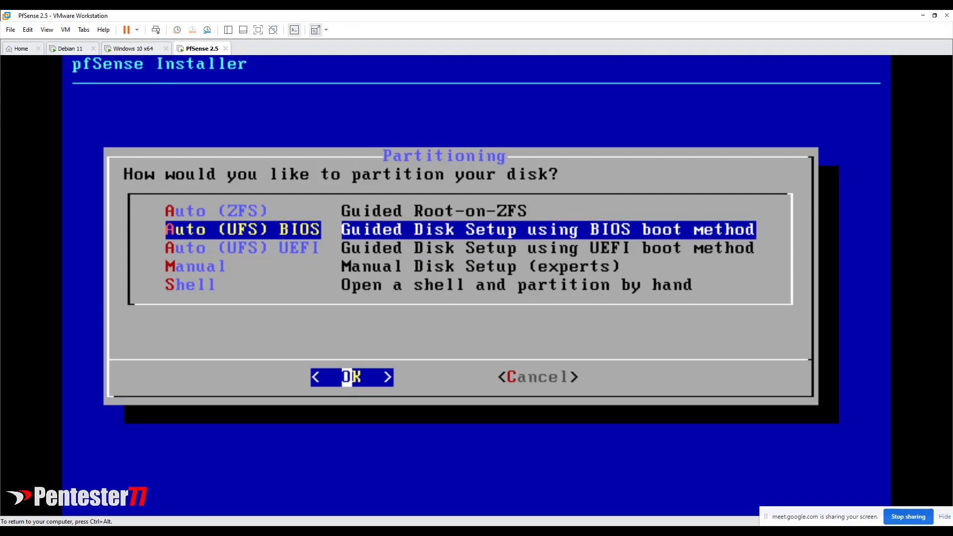
key(Up)
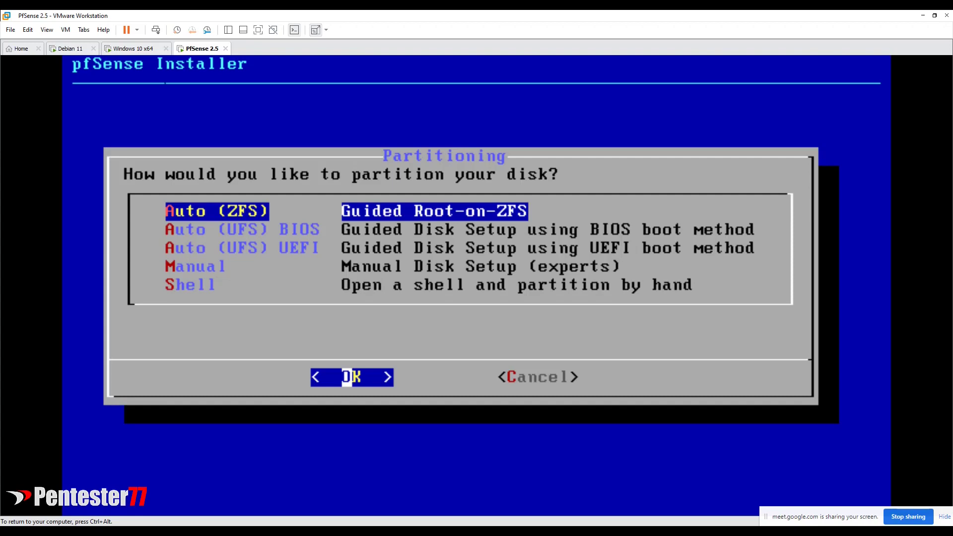
key(Up)
key(Up)
key(Up)
key(Up)
key(Up)
Step: Choose Auto (ZFS) partitioning and open the ZFS pool type options
key(Return)
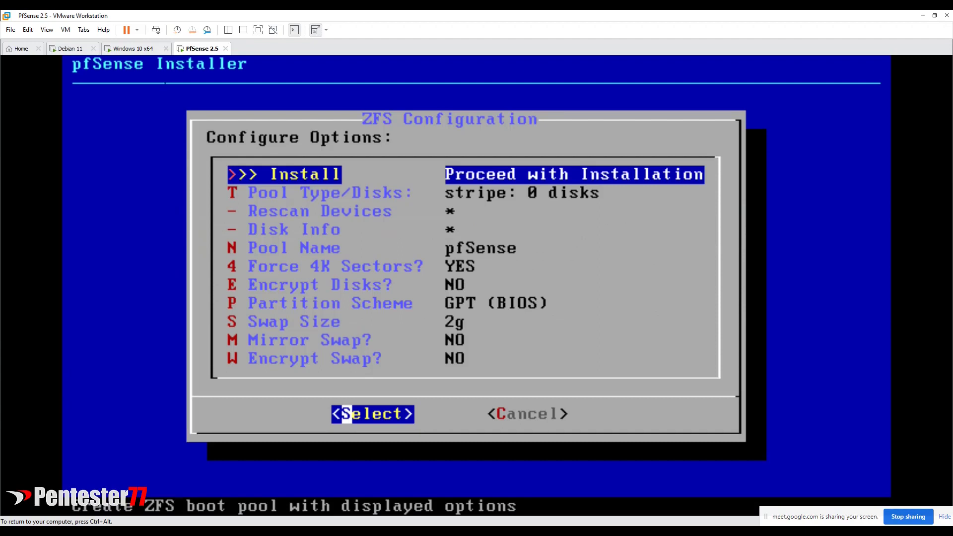
key(Down)
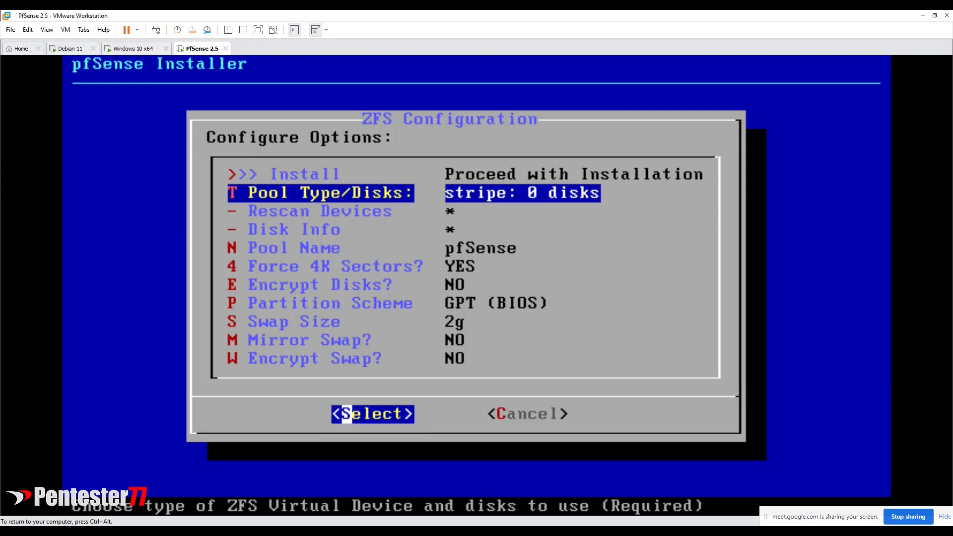
key(Return)
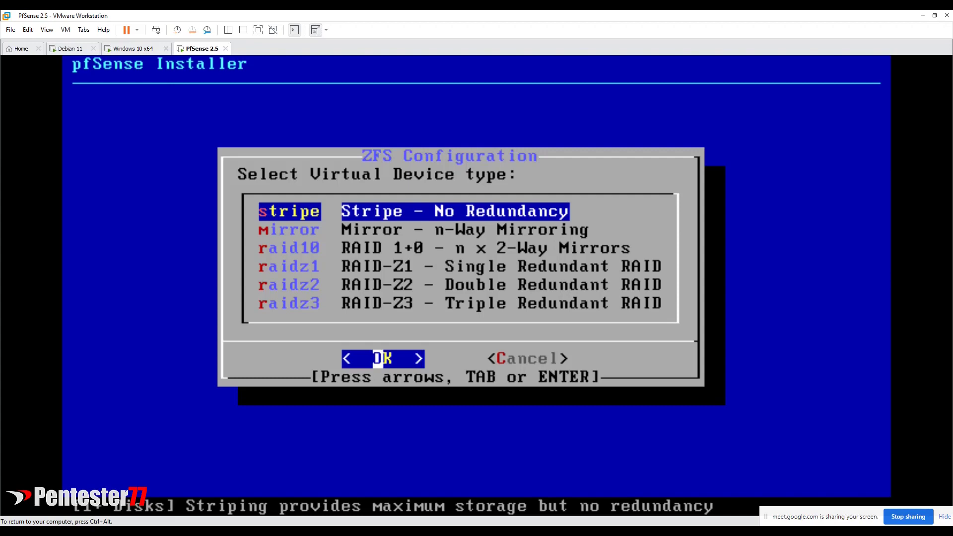
Step: Compare the ZFS pool types (stripe, mirror, raid10, raidz1, raidz2) and choose raidz1
key(Down)
key(Up)
key(Down)
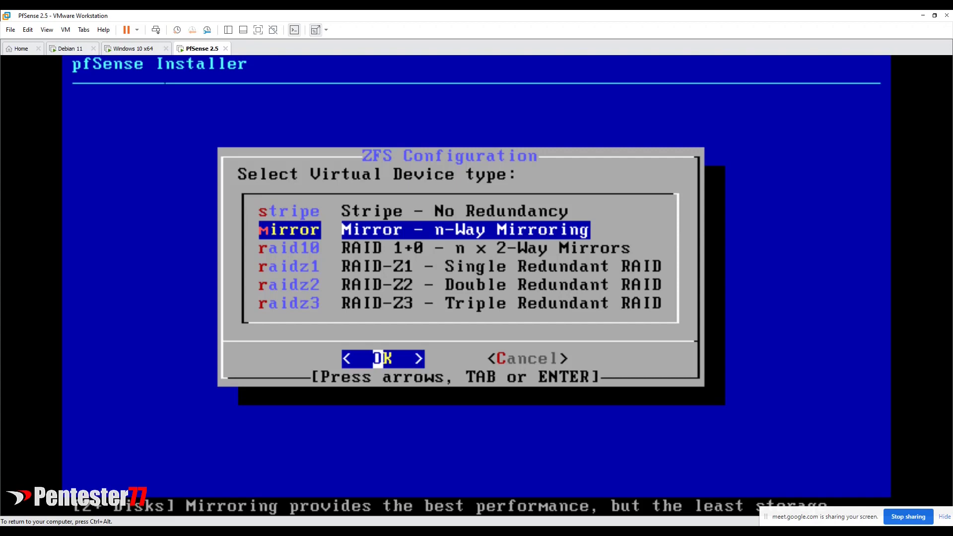
key(Down)
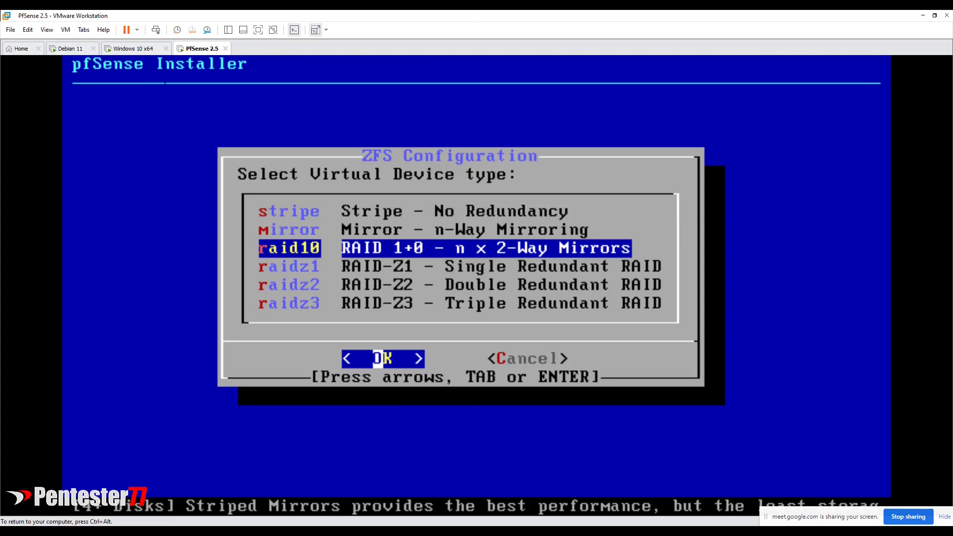
key(Down)
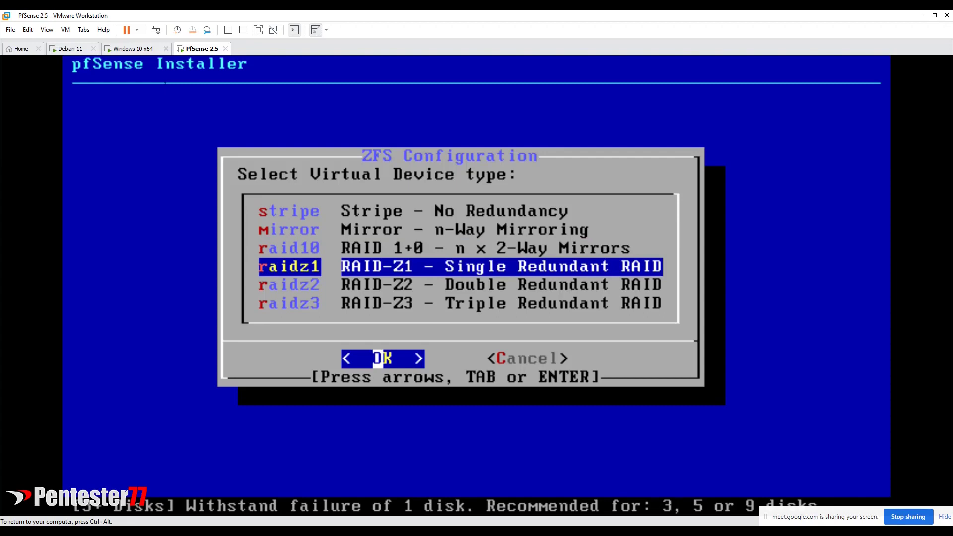
key(Down)
key(Down)
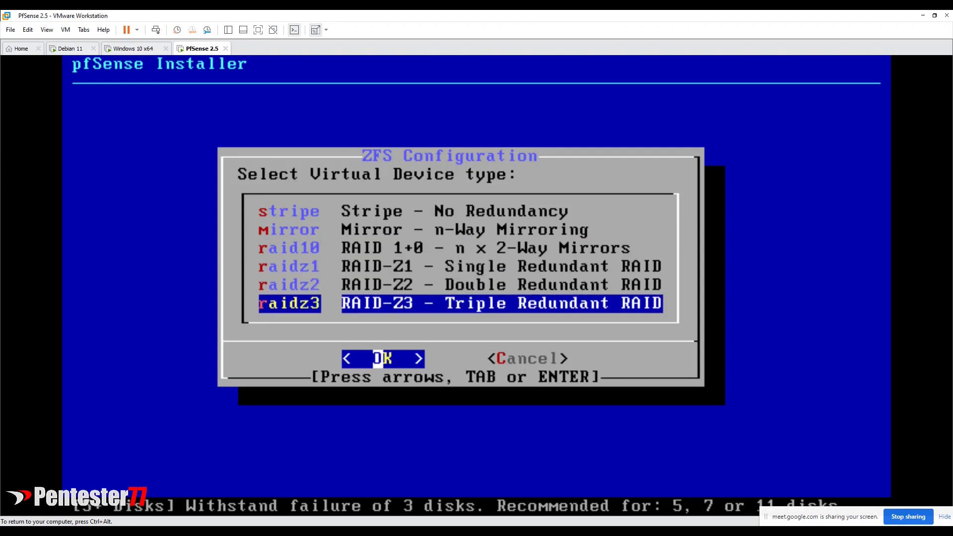
key(Up)
key(Up)
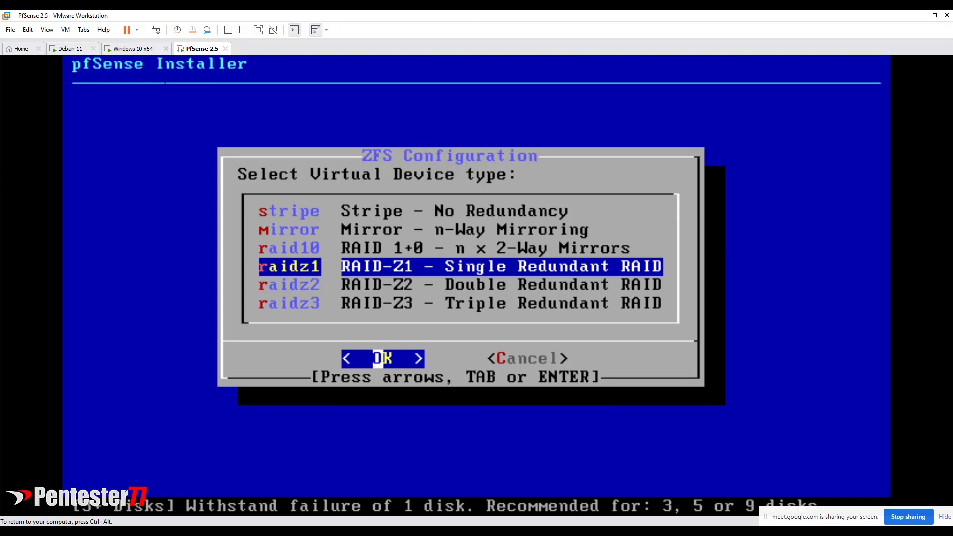
key(Return)
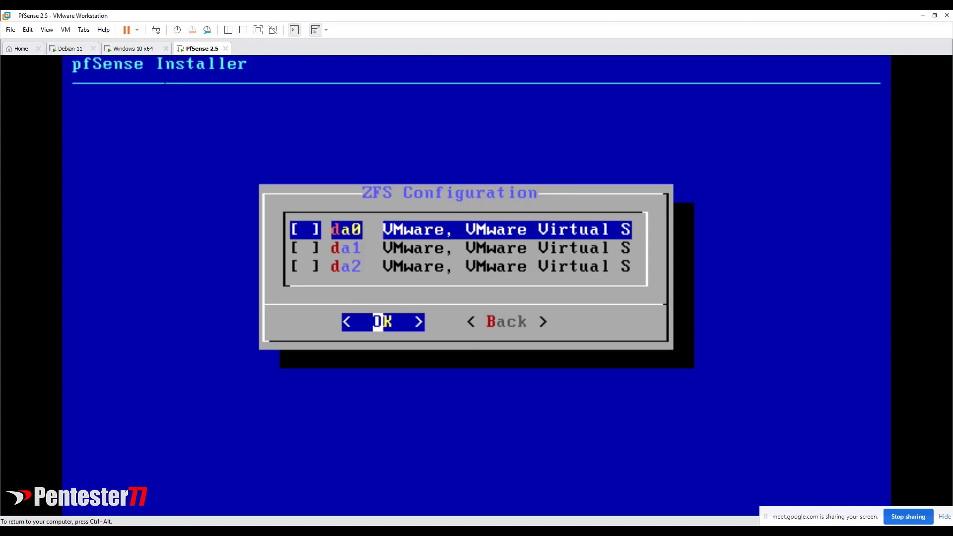
Step: Select disks da0, da1 and da2 for the raidz1 pool and accept them
key(space)
key(Down)
key(space)
key(Down)
key(space)
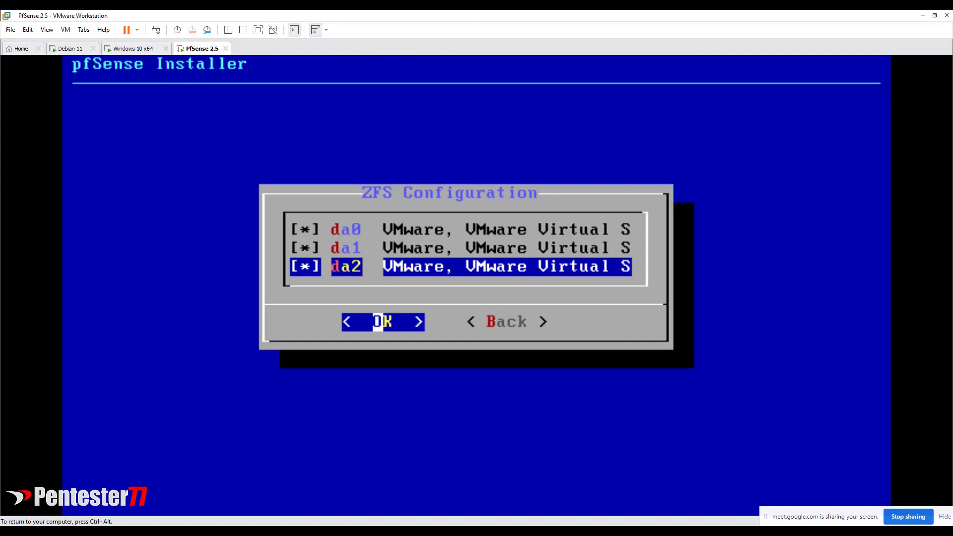
key(Right)
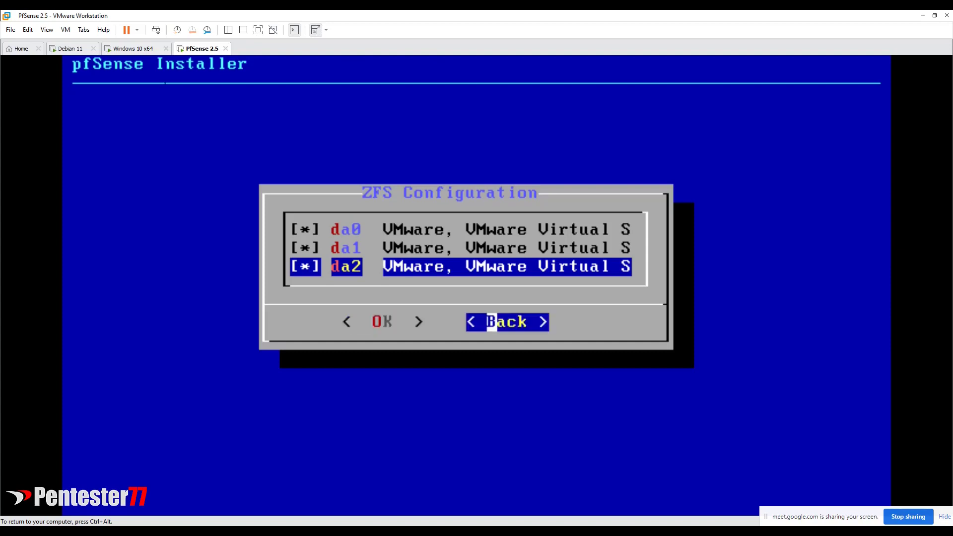
key(Left)
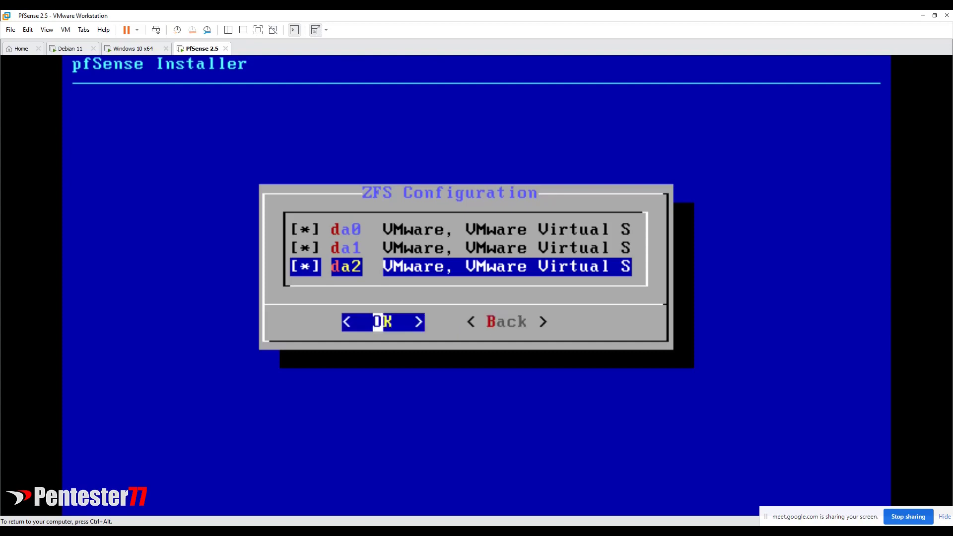
key(Return)
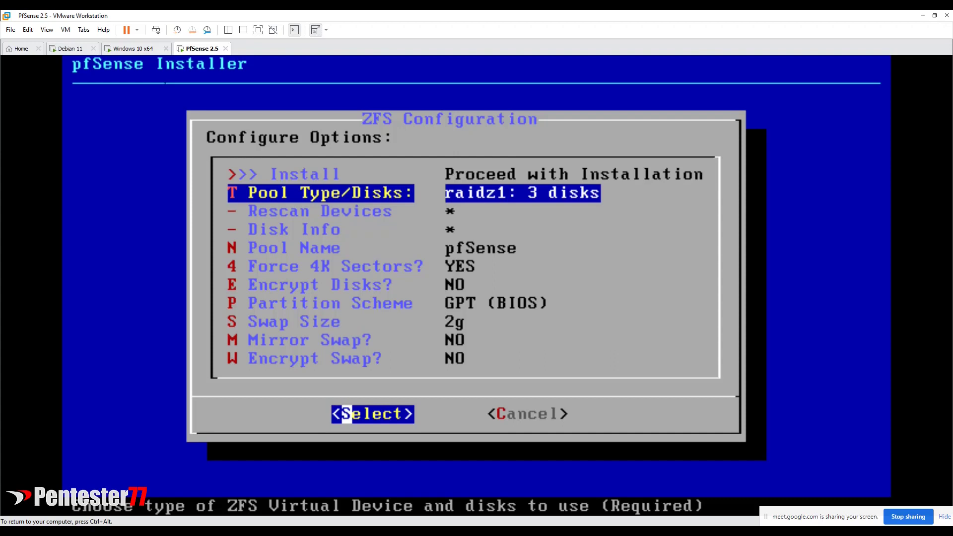
key(Down)
key(Down)
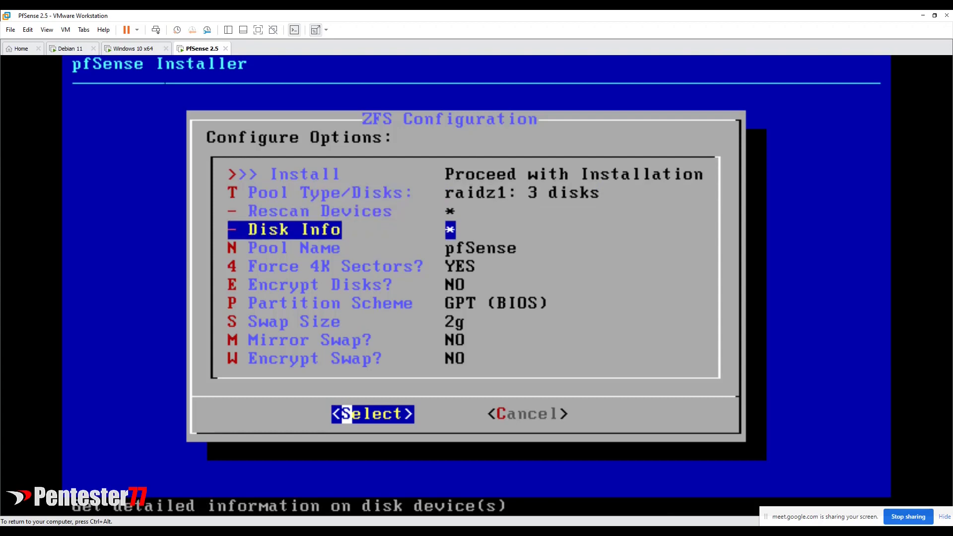
key(Down)
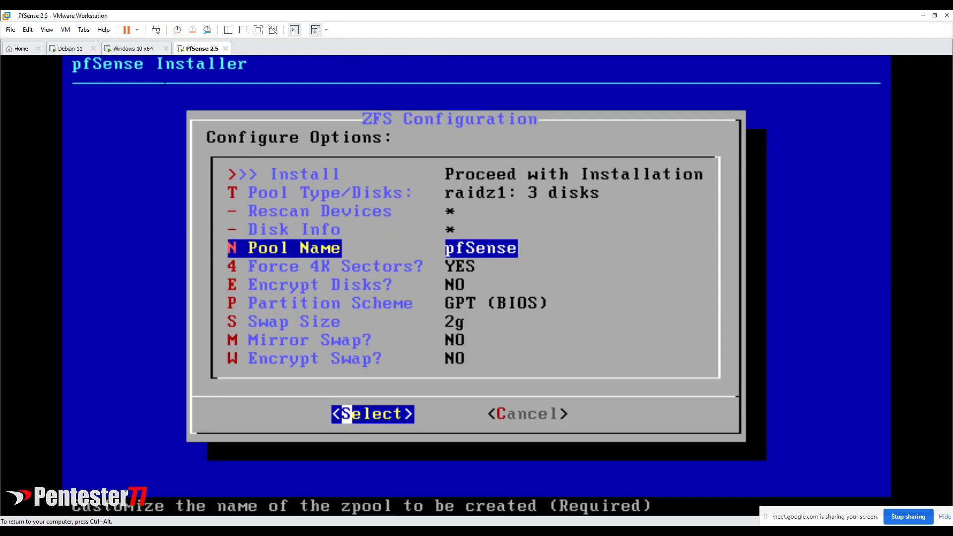
key(Down)
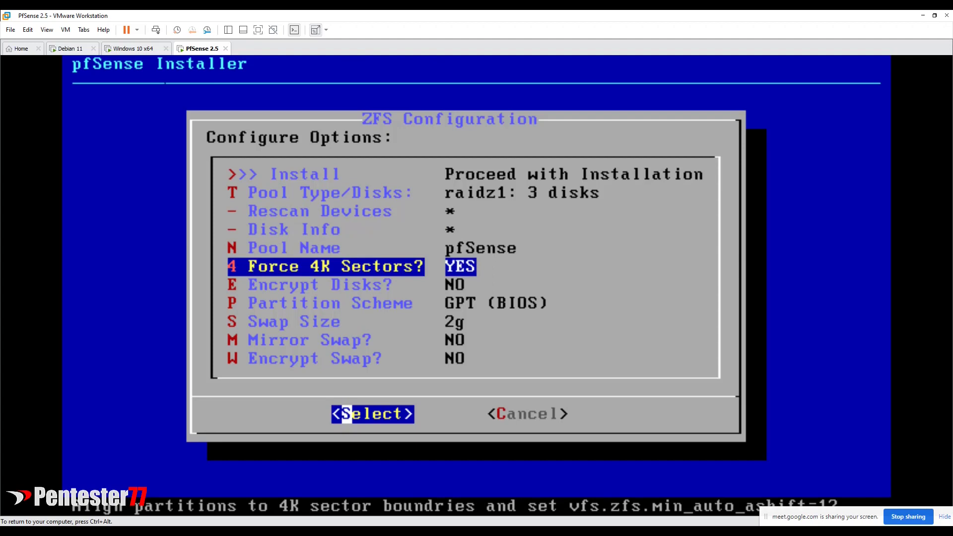
key(Down)
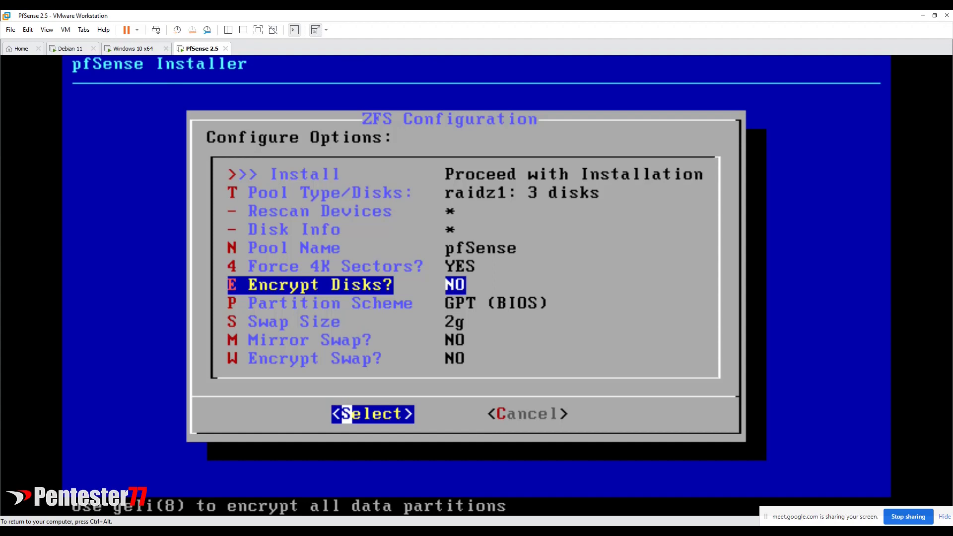
key(Down)
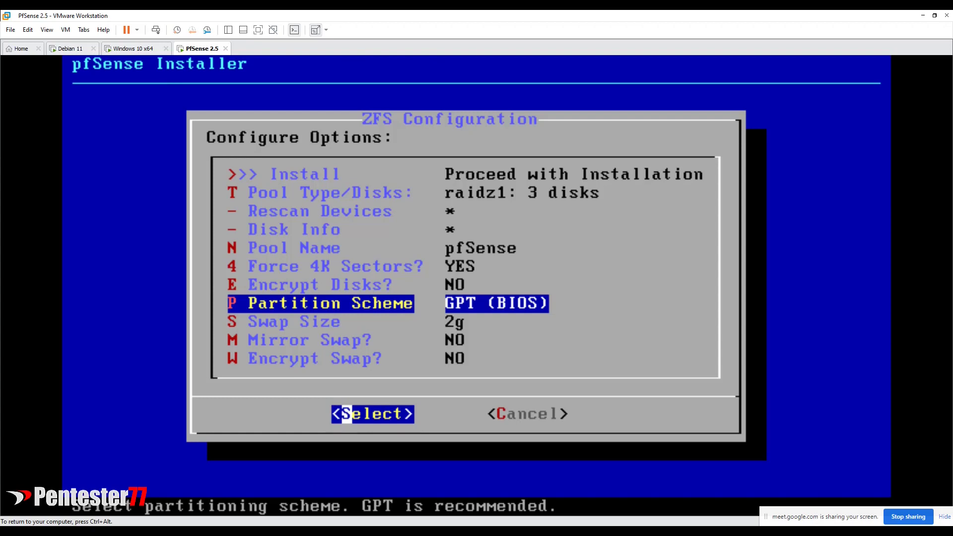
key(Down)
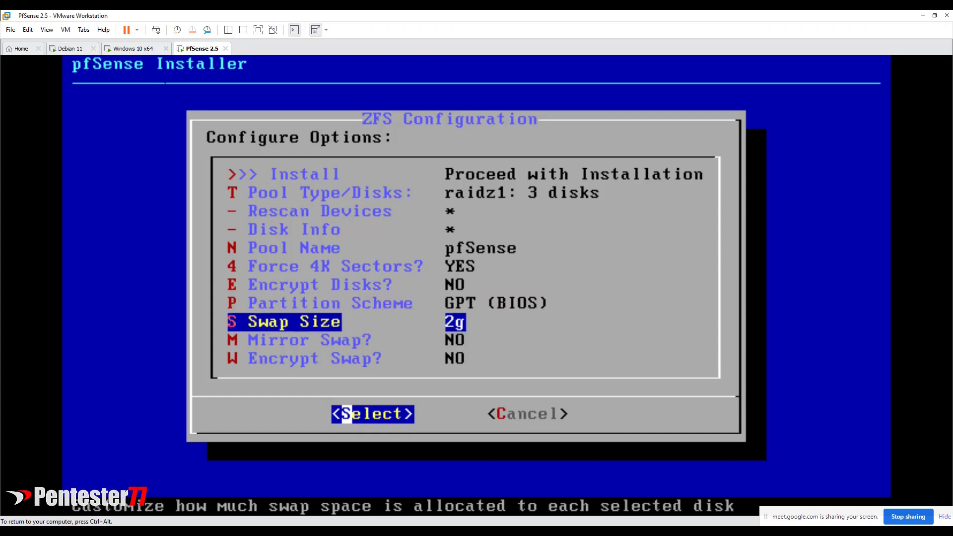
key(Up)
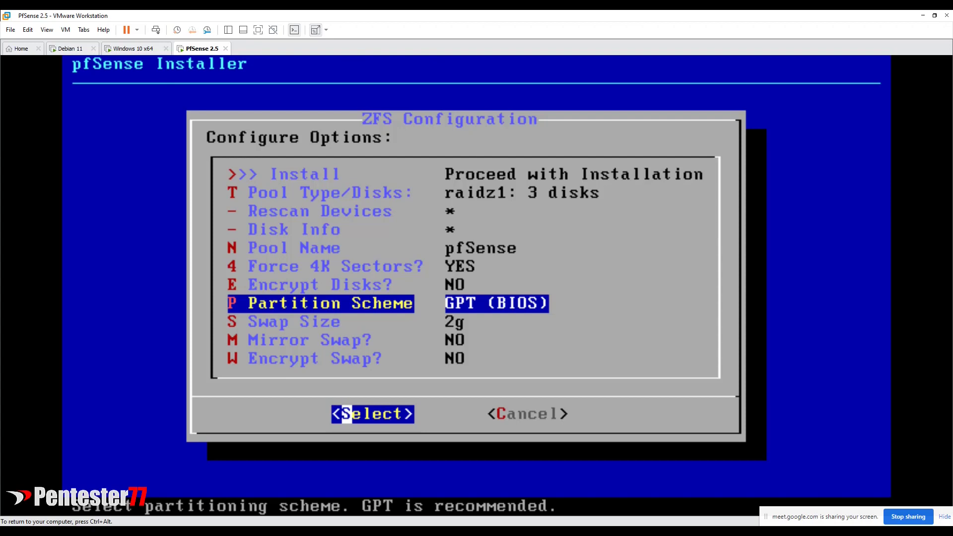
key(Down)
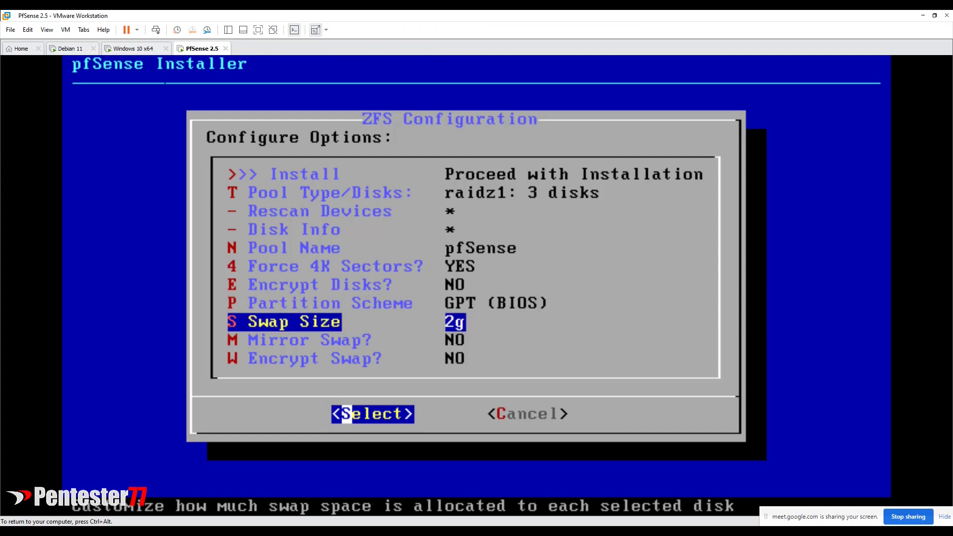
key(Down)
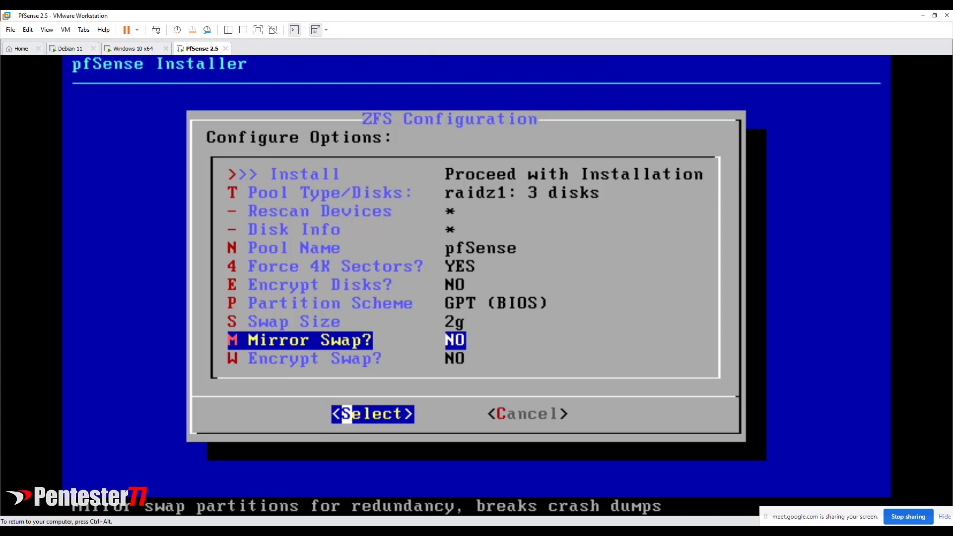
key(Up)
key(Up)
key(Up)
key(Up)
key(Up)
key(Up)
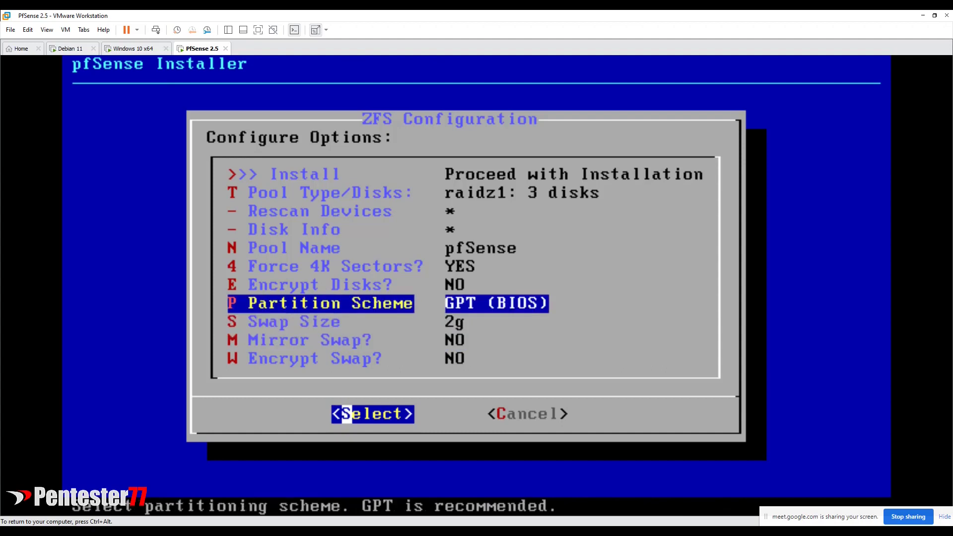
key(Up)
key(Up)
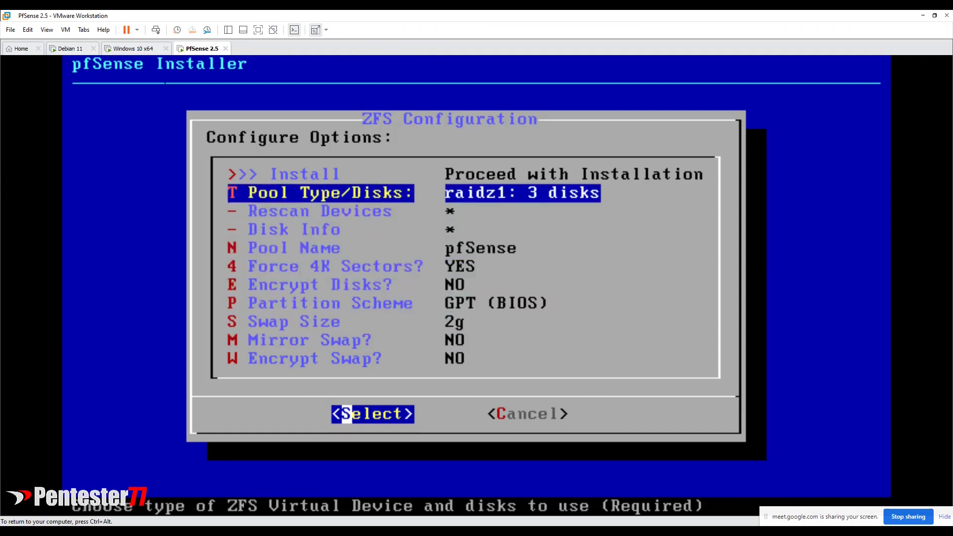
key(Up)
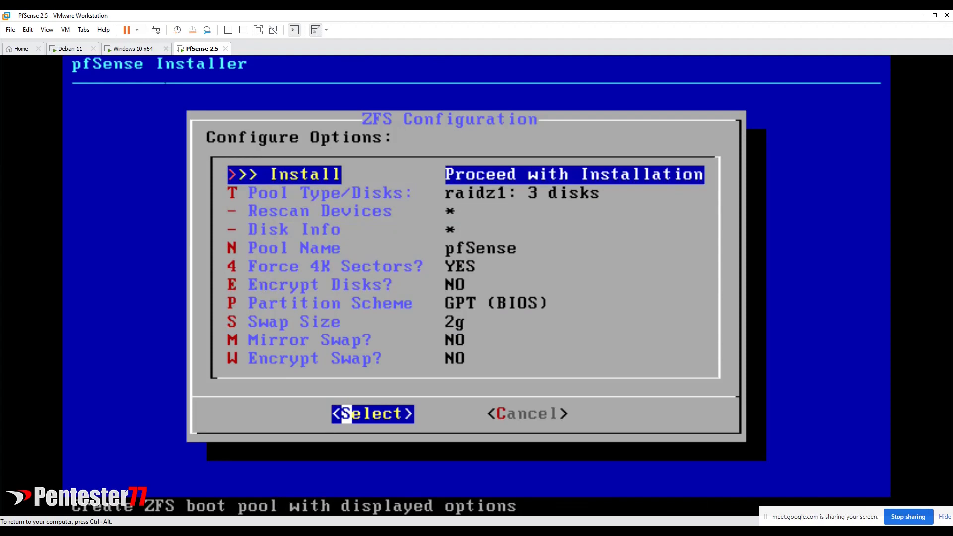
Step: Start the install and confirm YES to erase da0, da1 and da2
key(Return)
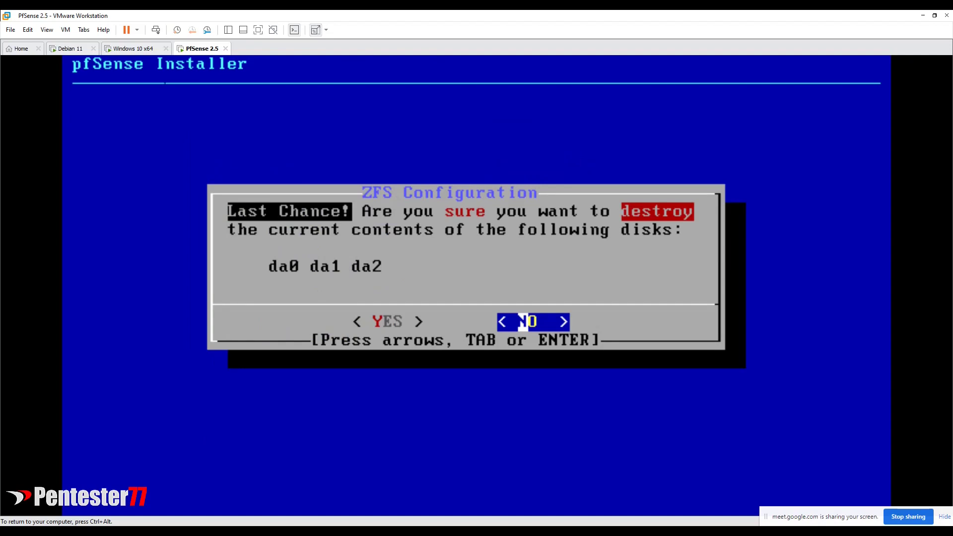
key(Left)
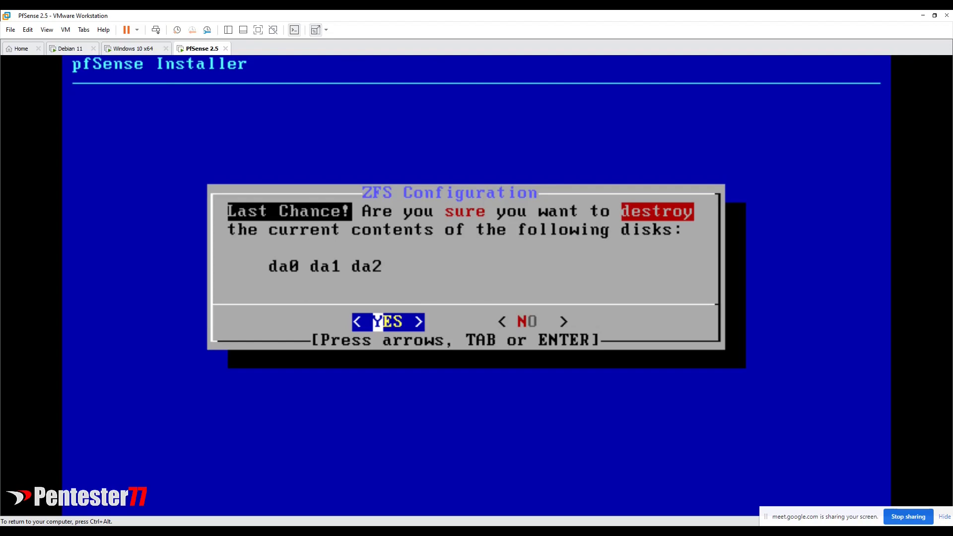
key(Return)
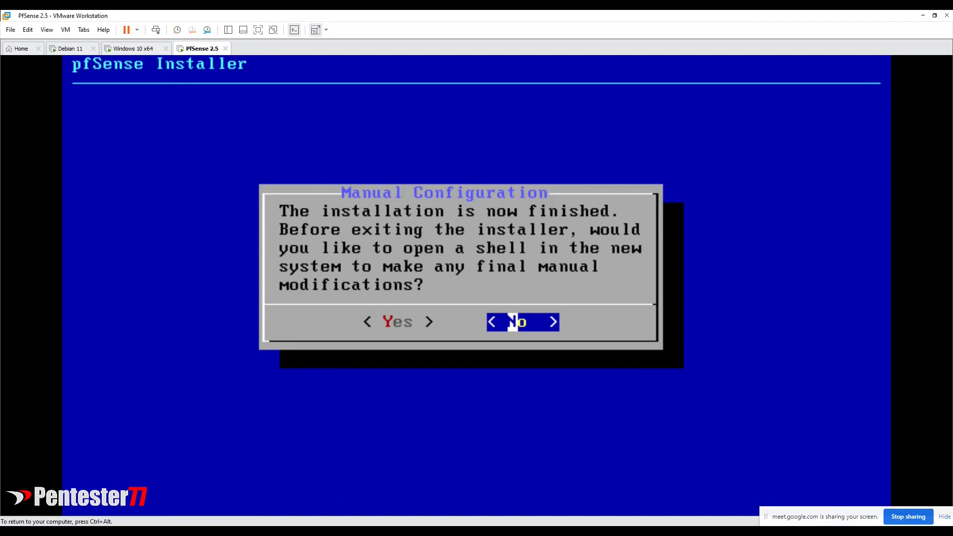
Step: Decline the manual-configuration shell by choosing No
key(Left)
key(Right)
key(Return)
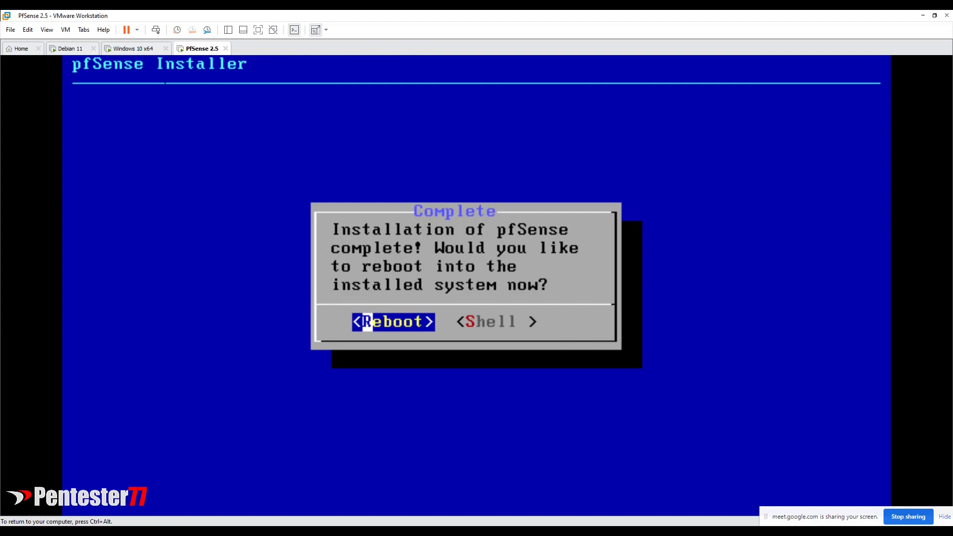
Step: Reboot the virtual machine into the newly installed pfSense system
key(ctrl+alt)
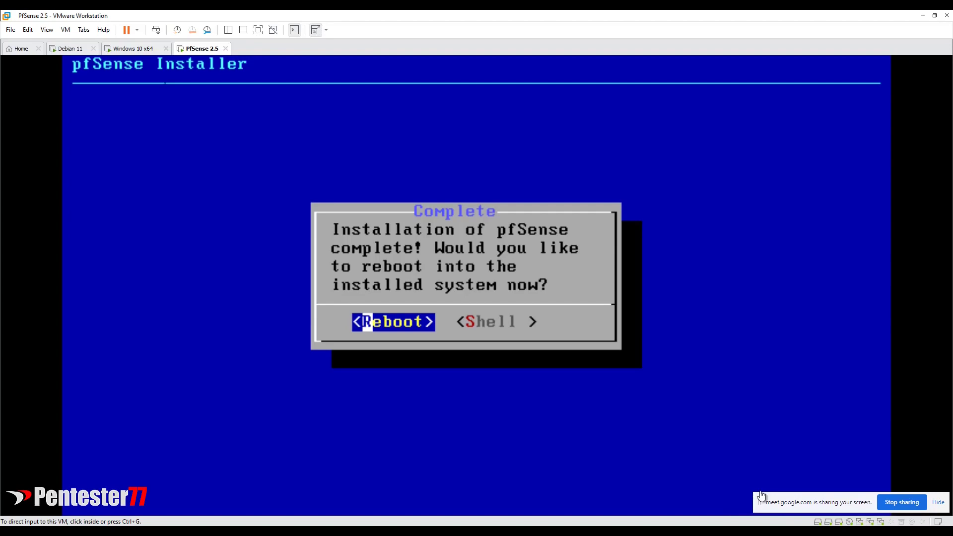
key(ctrl+g)
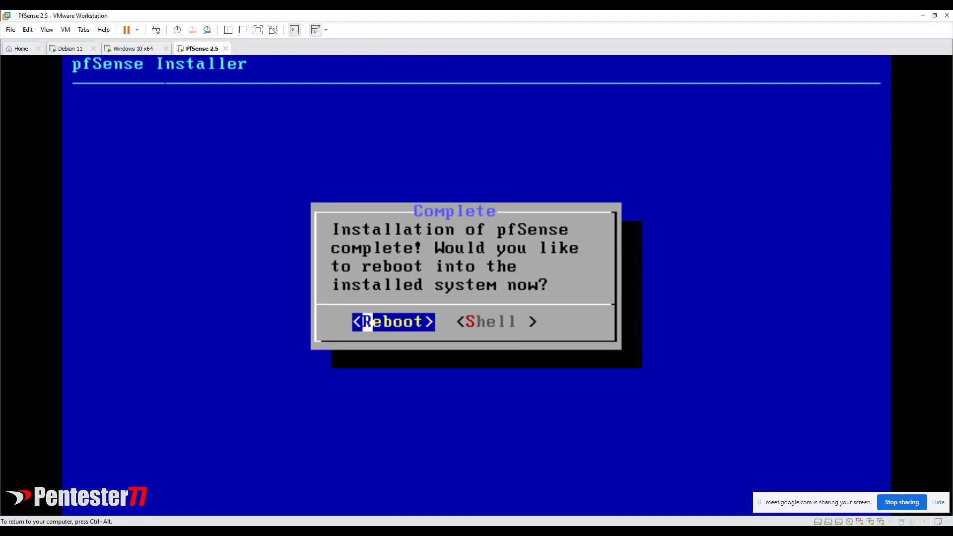
key(Return)
key(ctrl+alt)
key(ctrl+d)
Step: Switch the CD/DVD drive to the physical drive and override the guest's CD-ROM lock
click(465, 168)
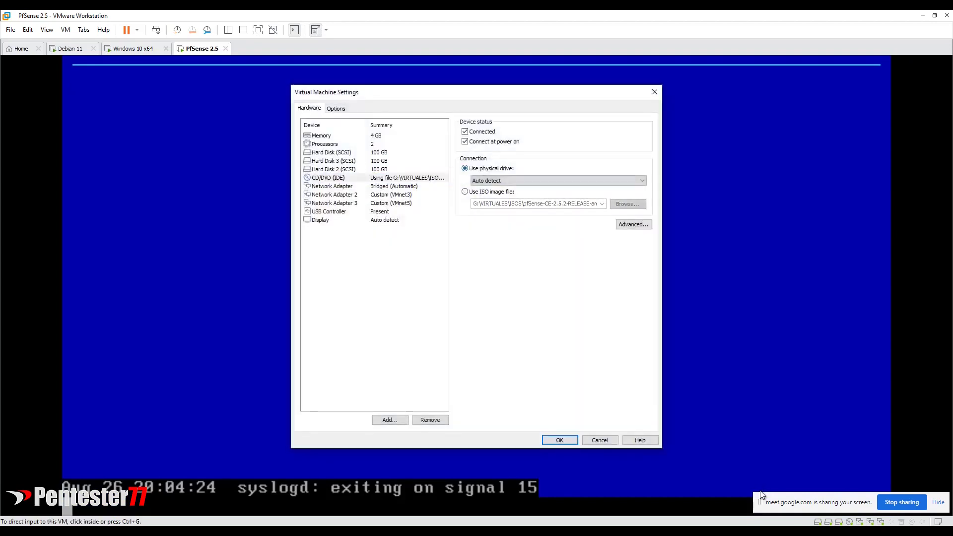
click(560, 441)
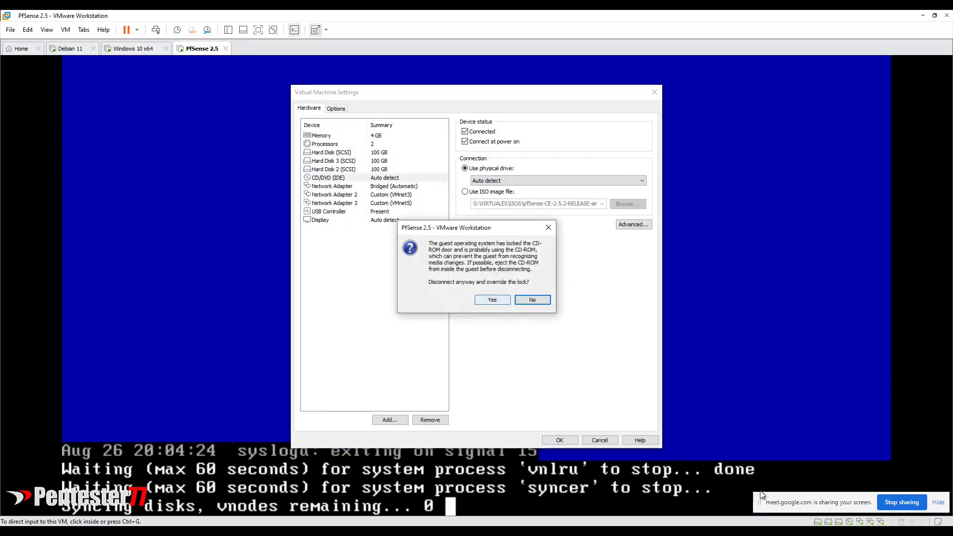
key(Return)
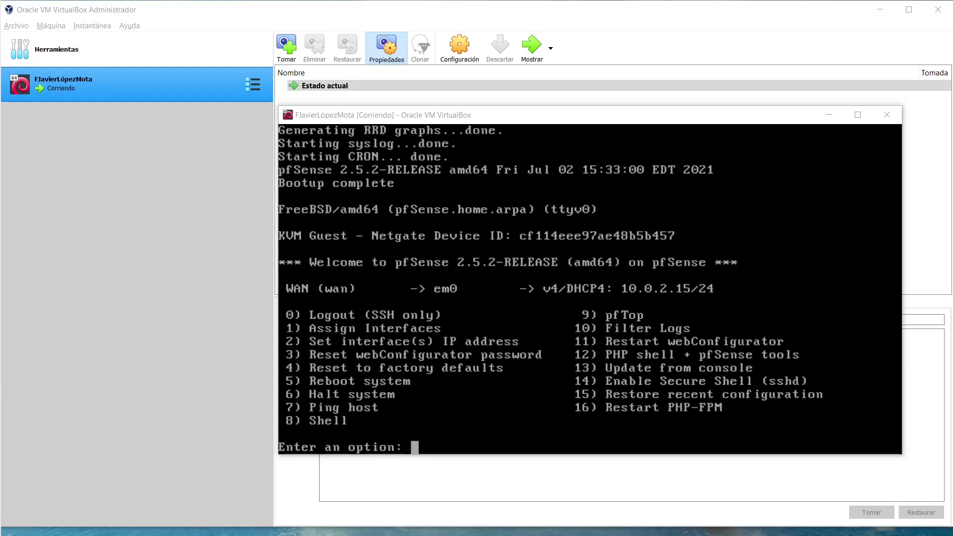
drag(496, 118, 498, 116)
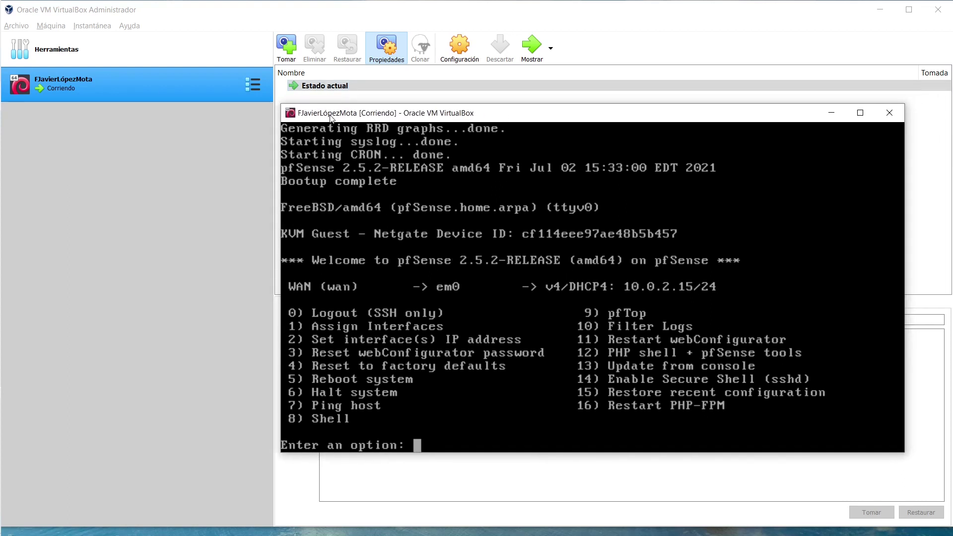